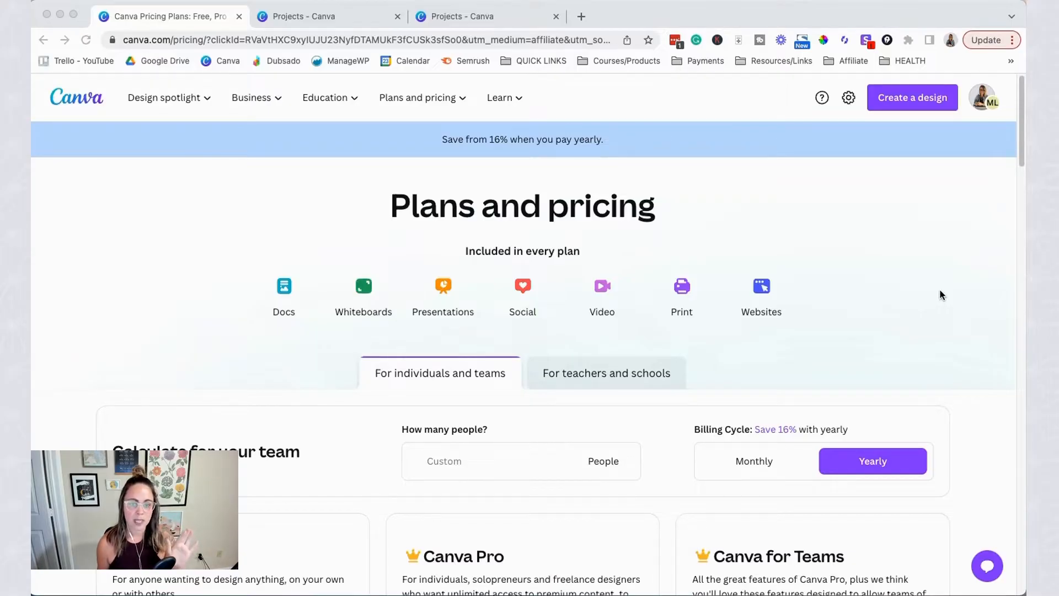
- Show the Free, Pro and Teams plan prices with monthly billing
scroll(943, 285, "down", 5)
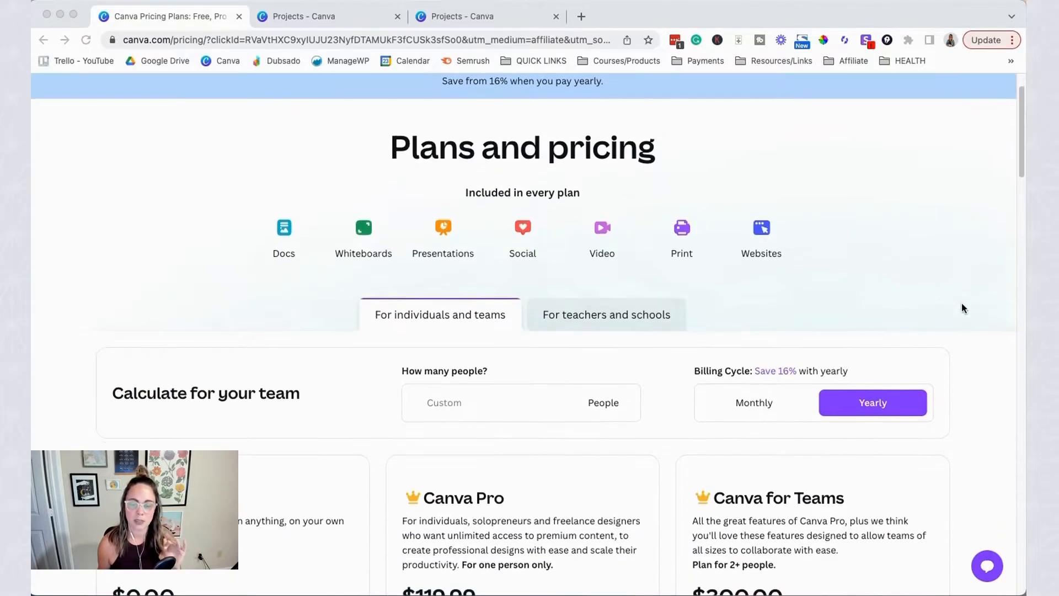
scroll(965, 298, "down", 2)
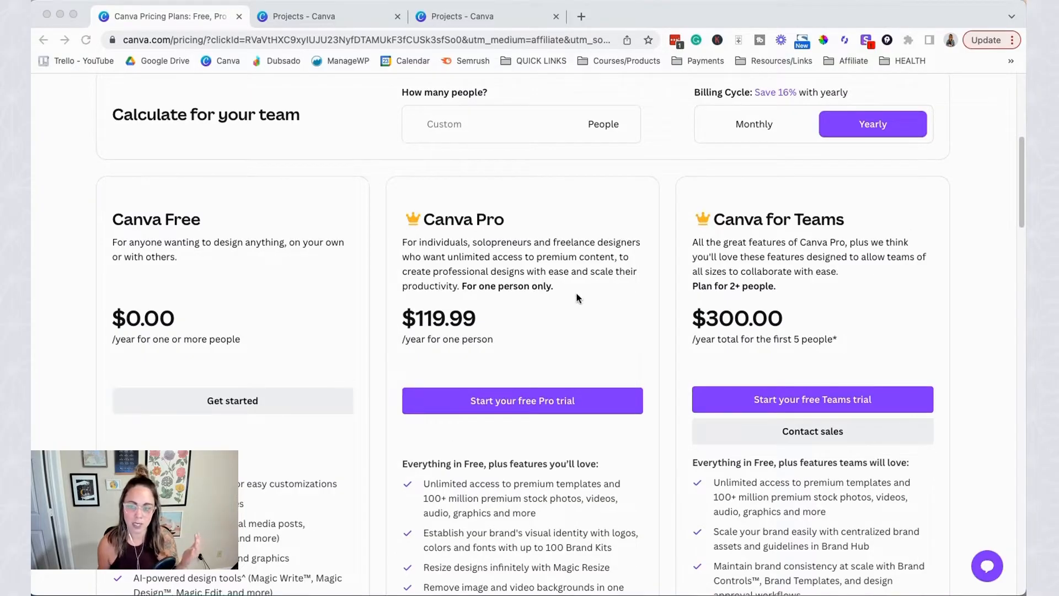
scroll(575, 298, "up", 1)
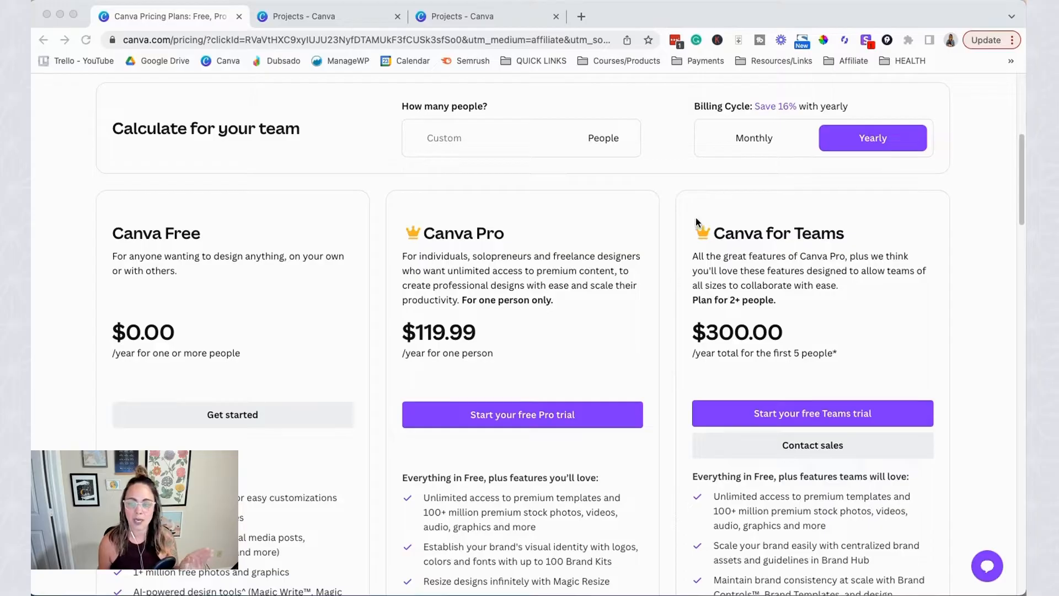
left_click(710, 185)
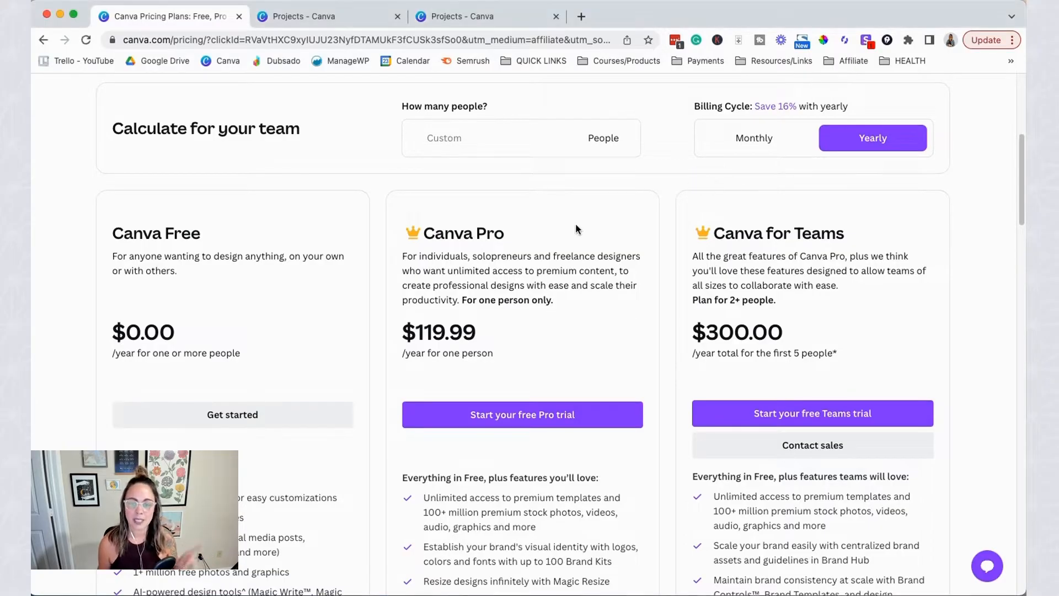
left_click(761, 143)
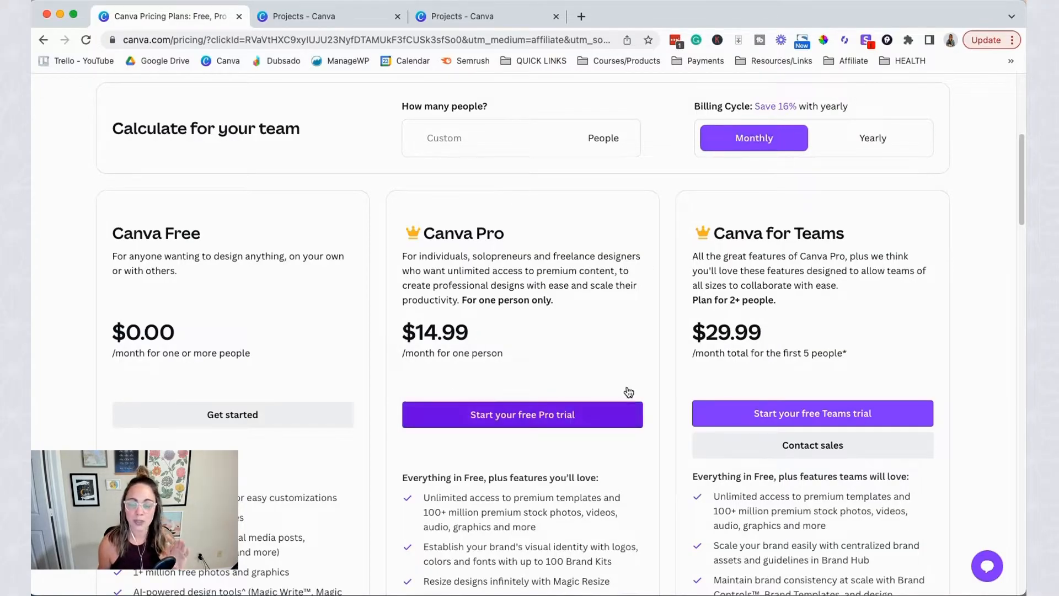
- Examine the feature lists of the three plans and expand the full feature comparison, focusing on Design and Publishing
scroll(680, 329, "down", 5)
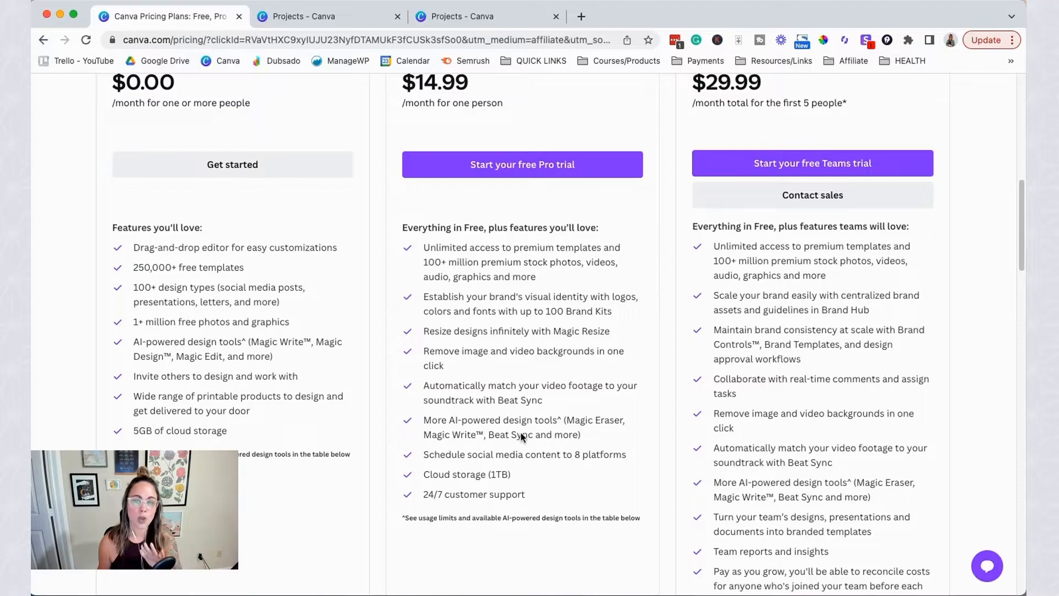
scroll(683, 430, "down", 6)
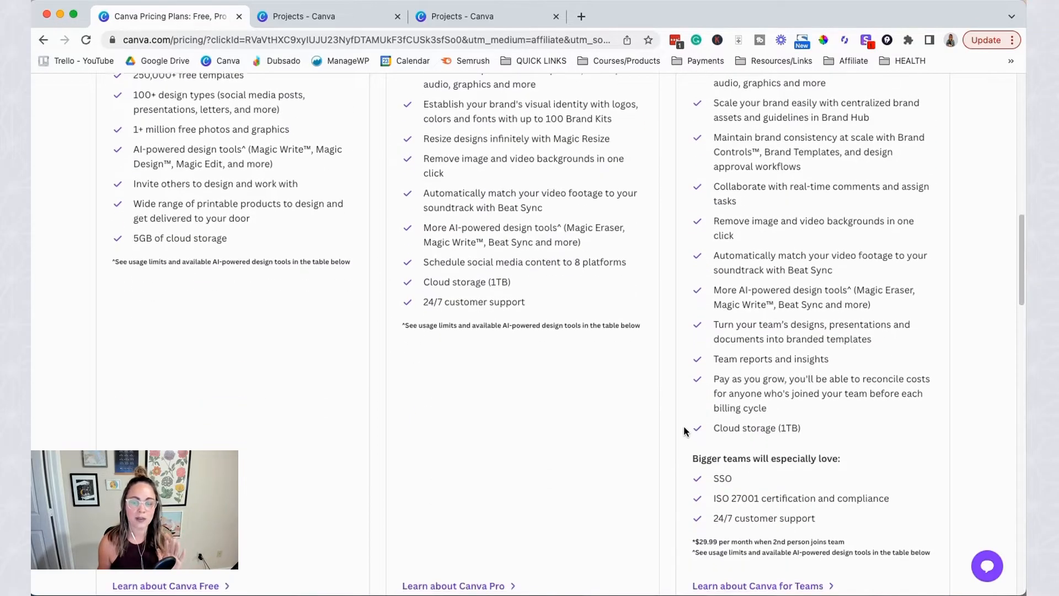
scroll(682, 426, "down", 4)
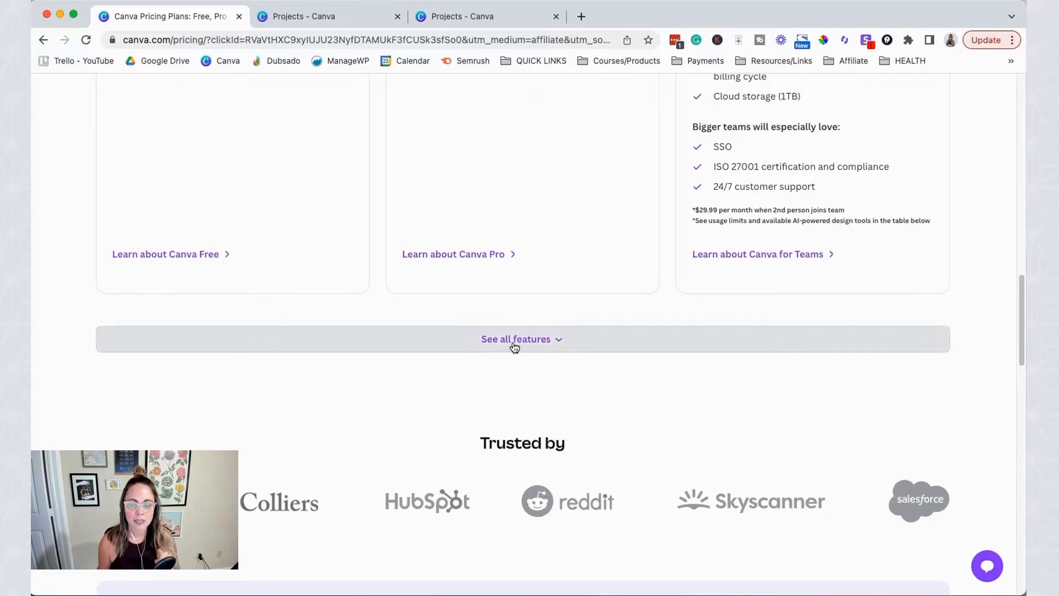
left_click(512, 342)
scroll(541, 346, "down", 4)
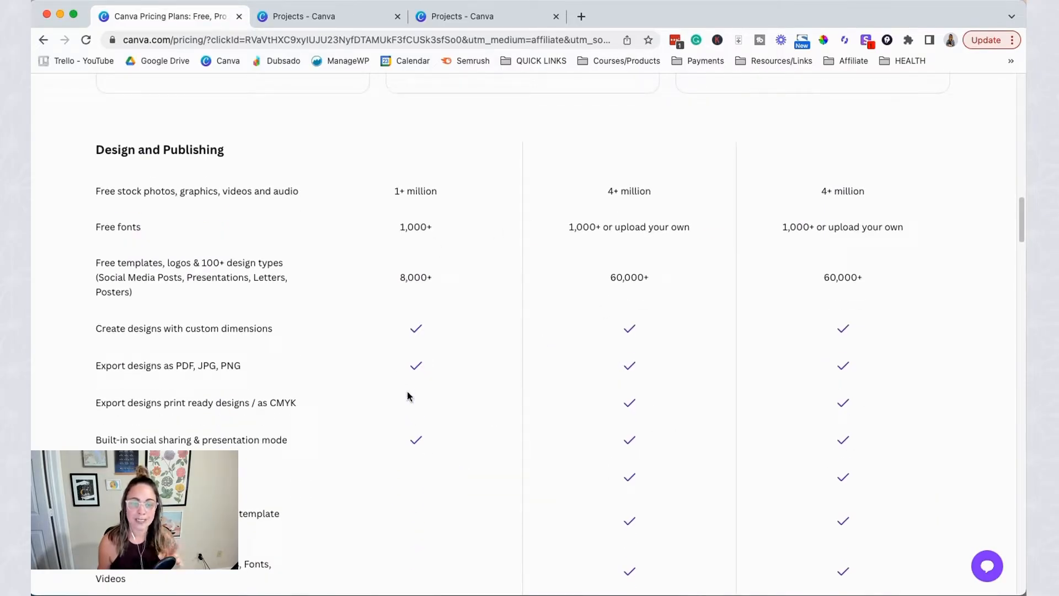
scroll(607, 427, "down", 3)
scroll(553, 411, "up", 2)
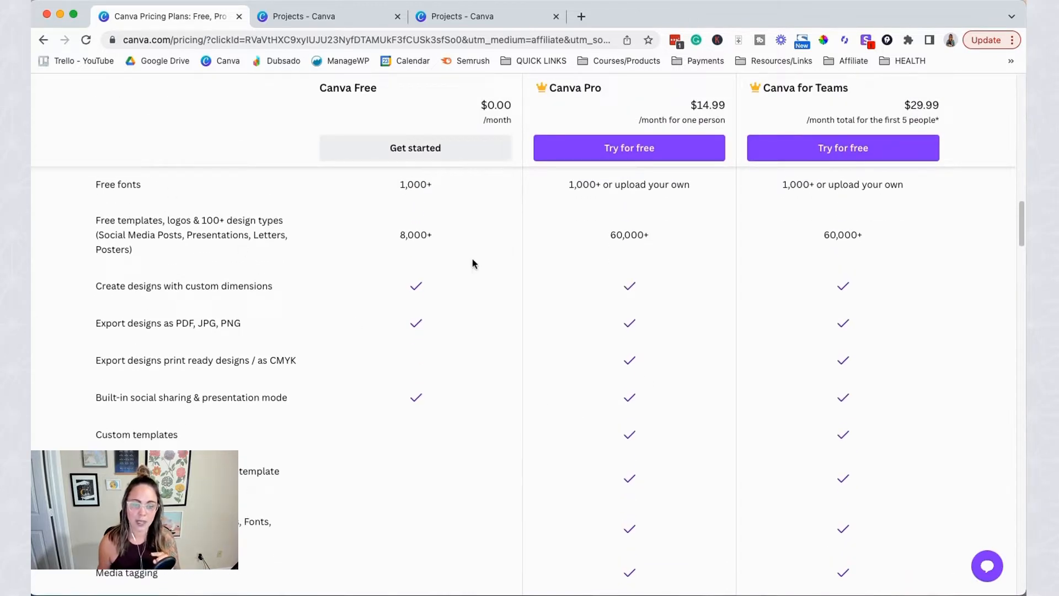
scroll(466, 329, "up", 1)
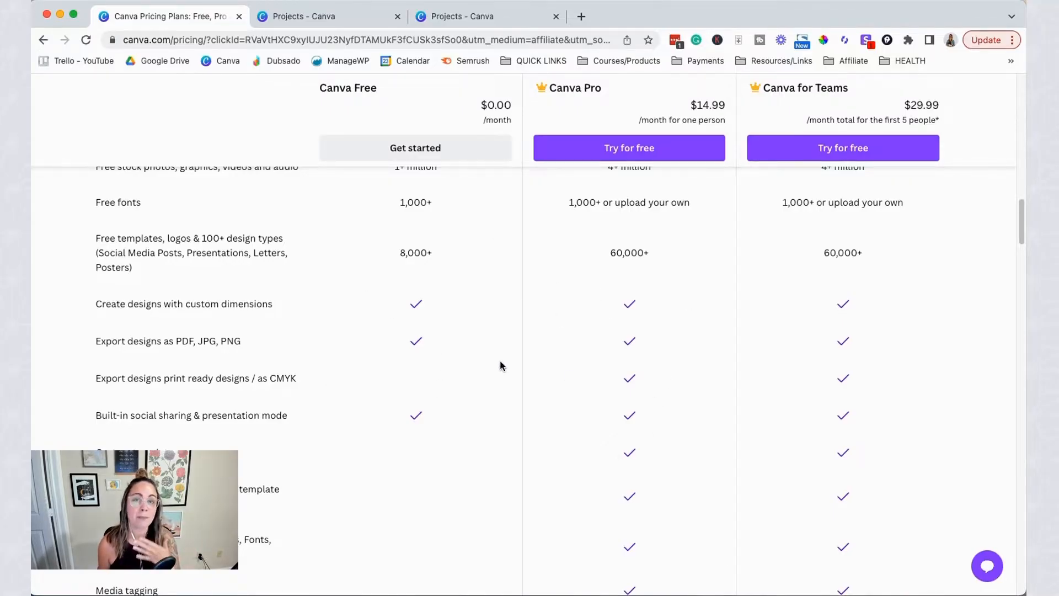
scroll(499, 365, "down", 1)
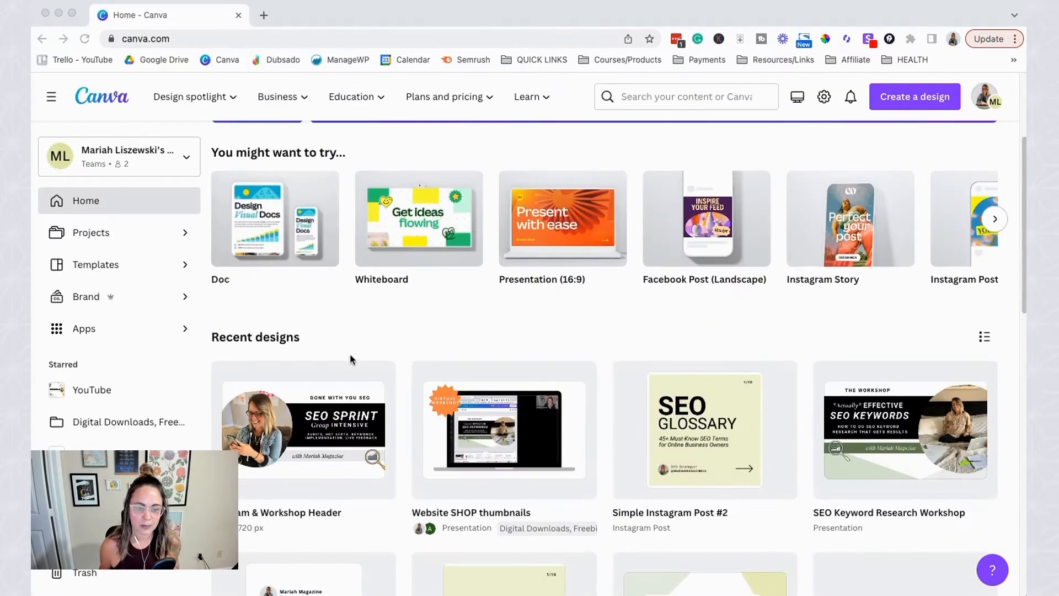
- Open the Program & Workshop Header design from the recent designs and bring up its download options
left_click(346, 340)
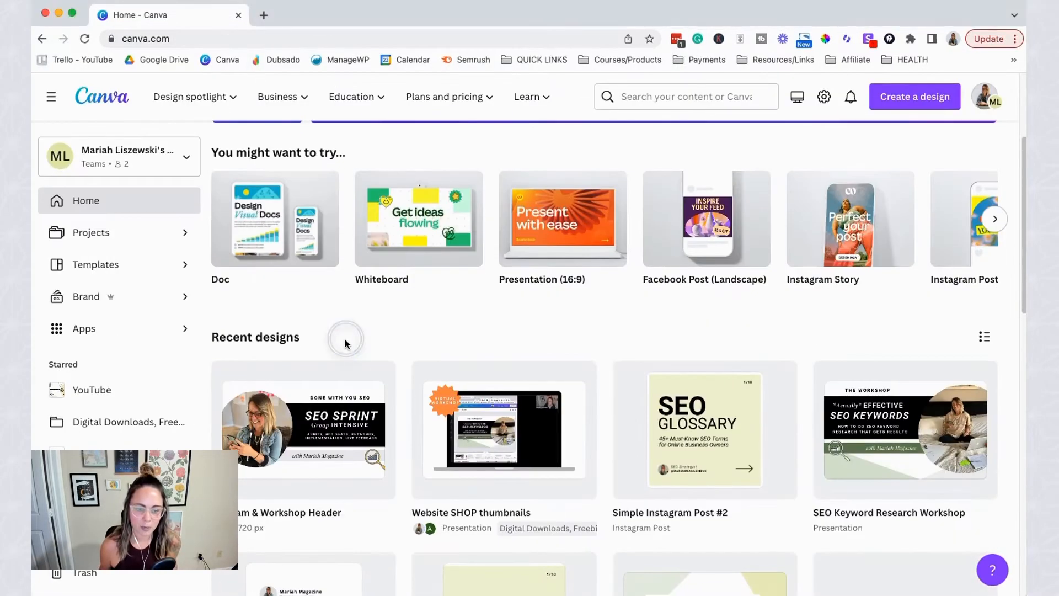
left_click(279, 431)
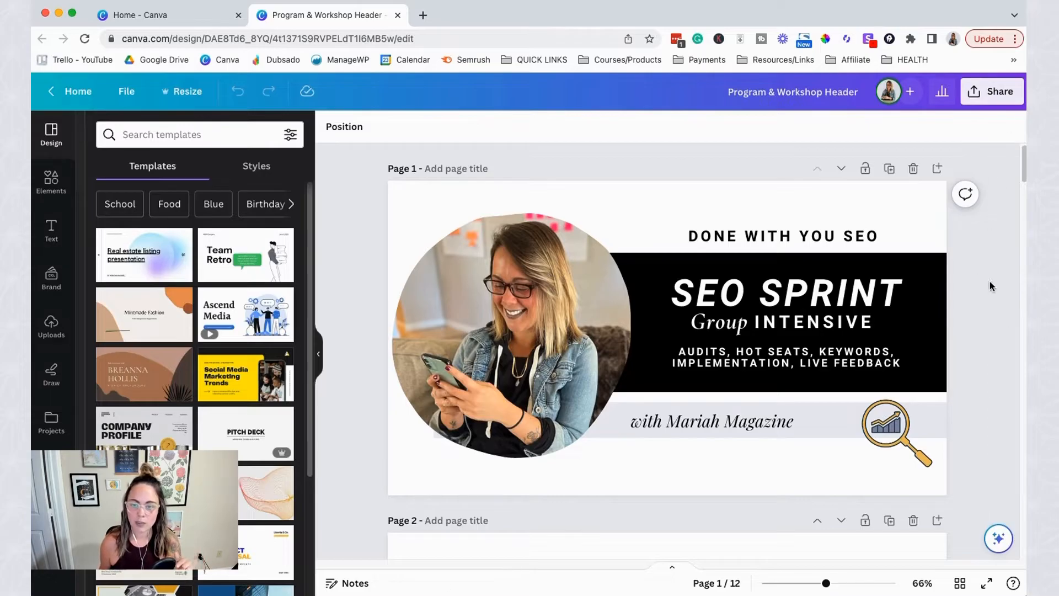
left_click(987, 99)
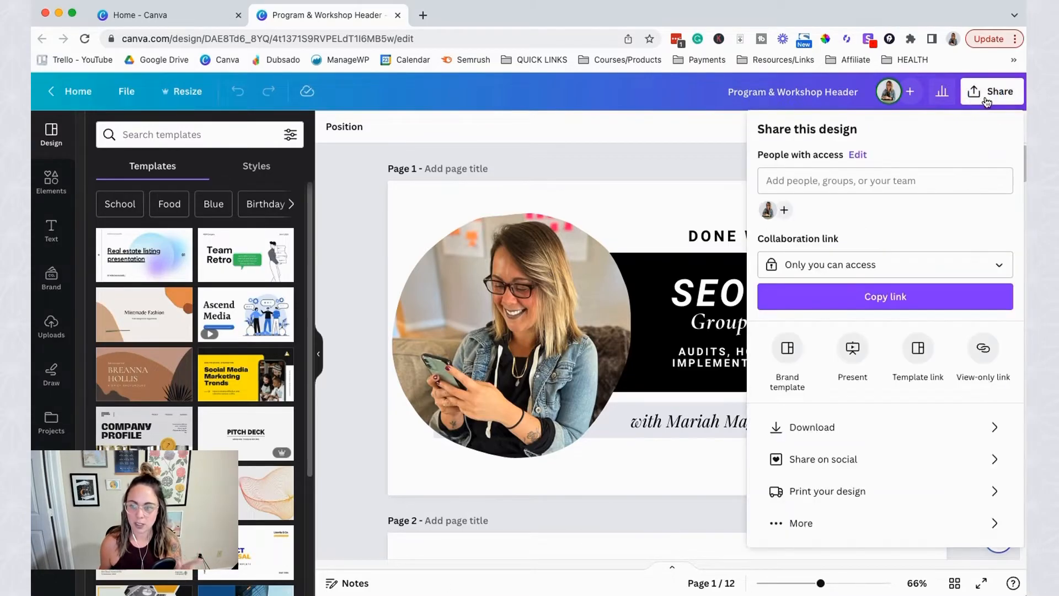
left_click(958, 429)
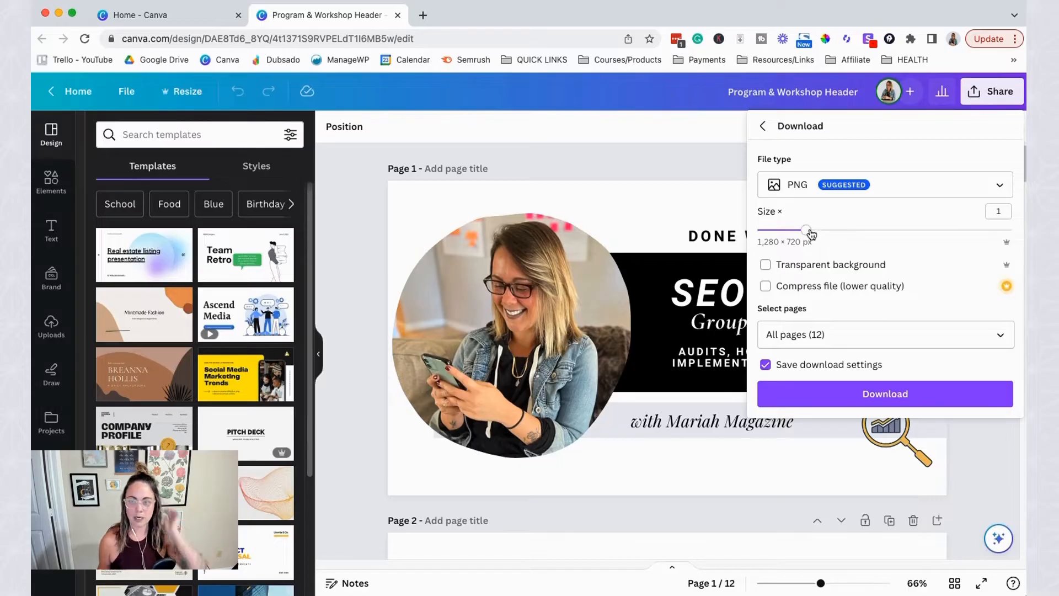
- Download only the current page, page 1, as a PNG at 1.25 size with a transparent background
left_click_drag(811, 234, 833, 236)
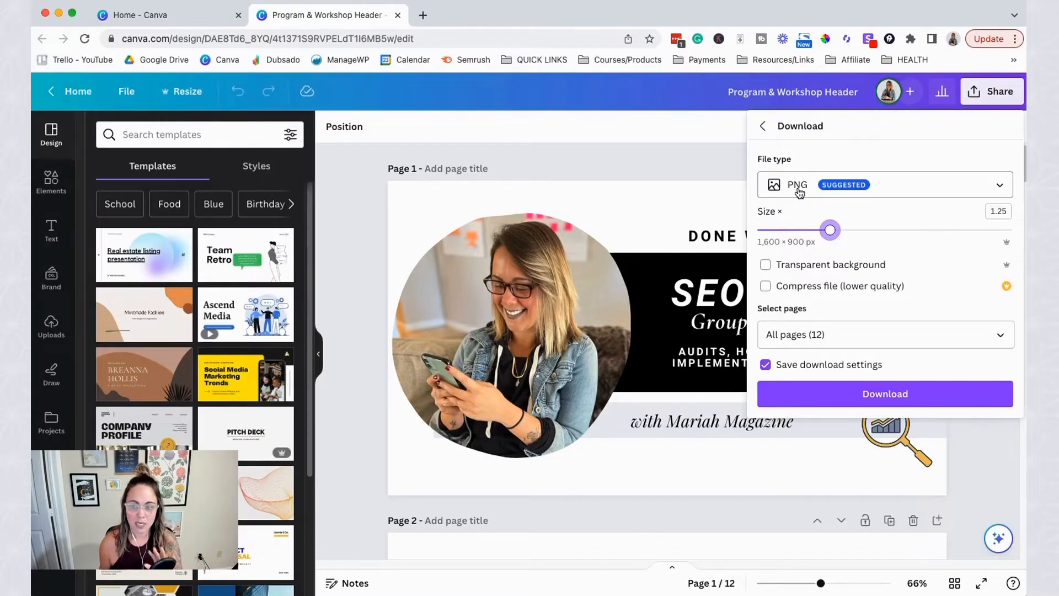
left_click(772, 265)
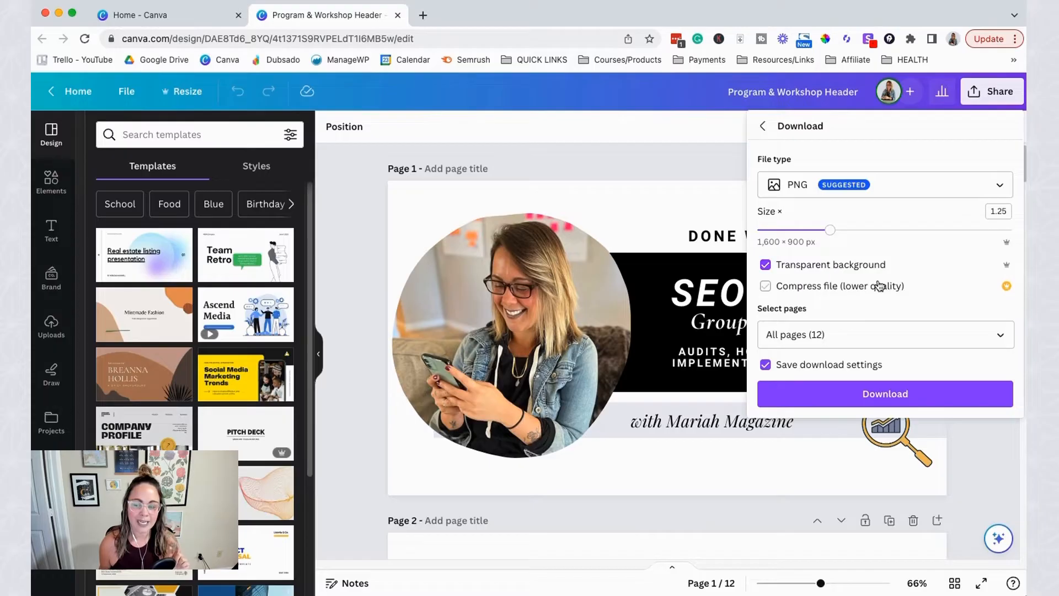
left_click(1000, 336)
left_click(990, 373)
left_click(989, 405)
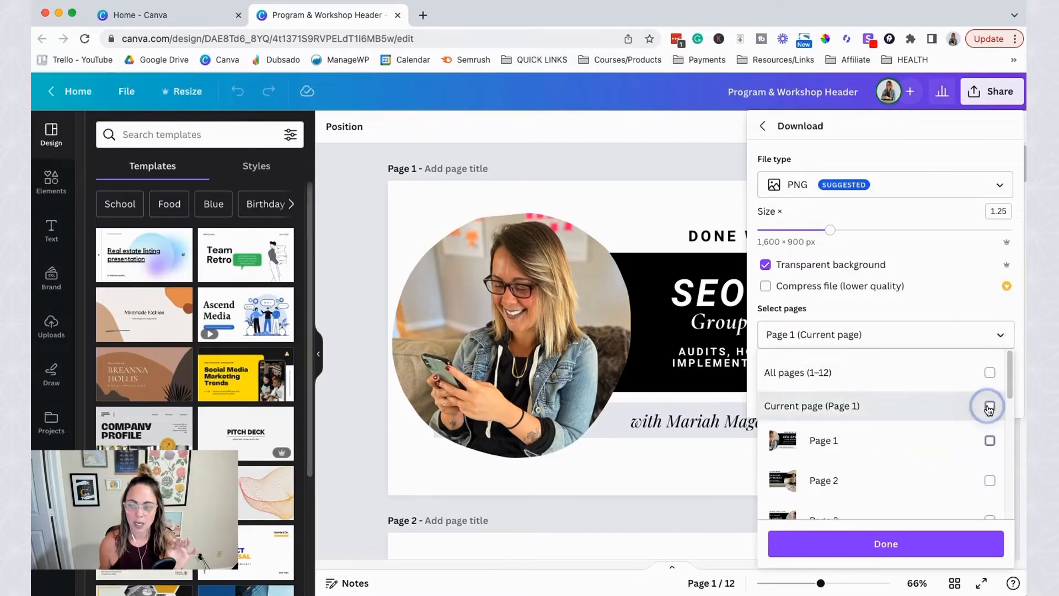
left_click(937, 543)
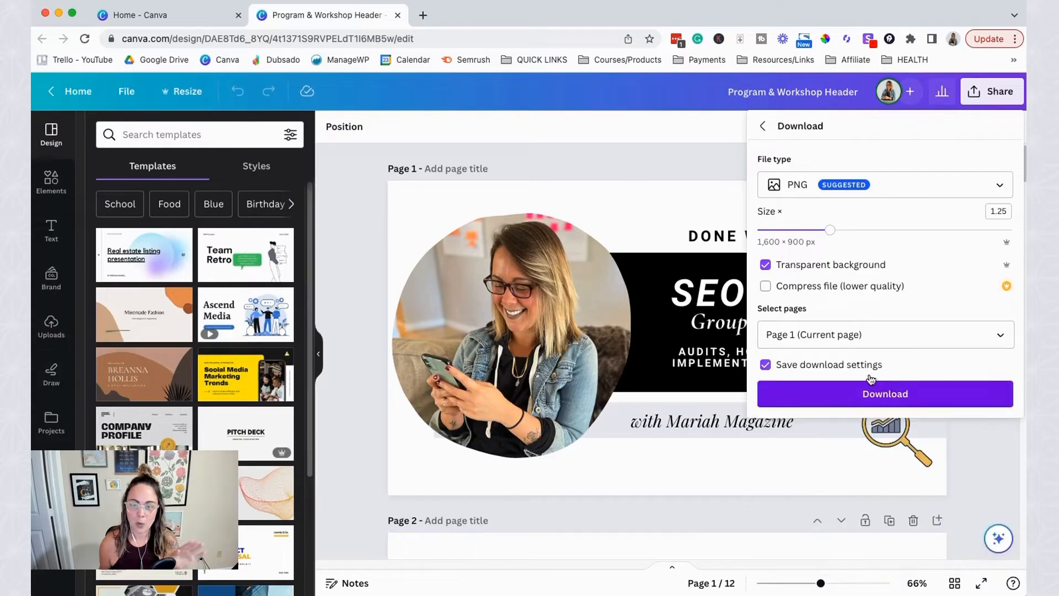
left_click(905, 398)
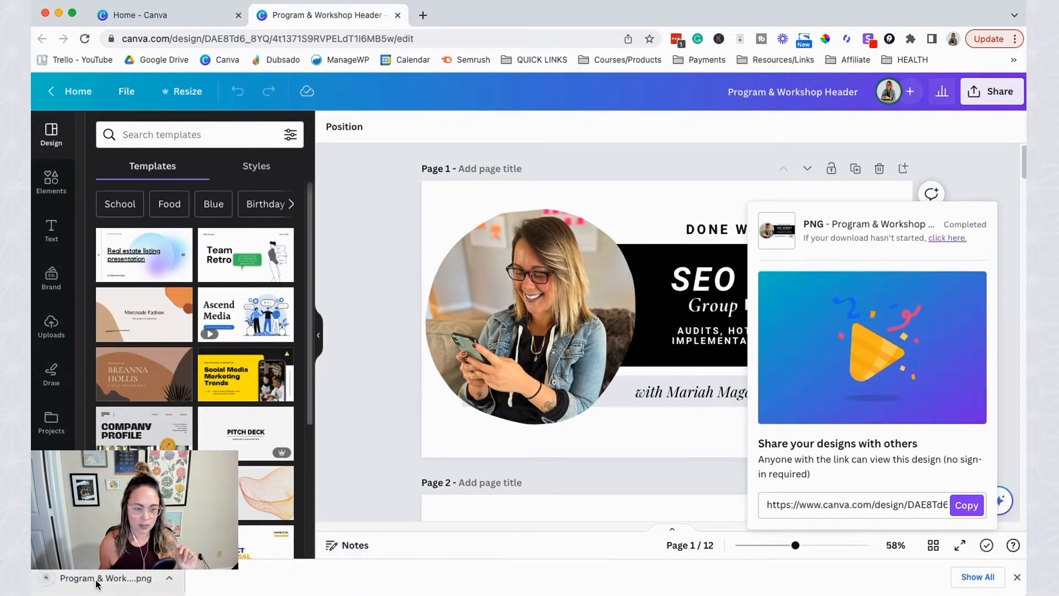
- Open the downloaded PNG beside the design to examine its transparent background, and return to the design
left_click(55, 577)
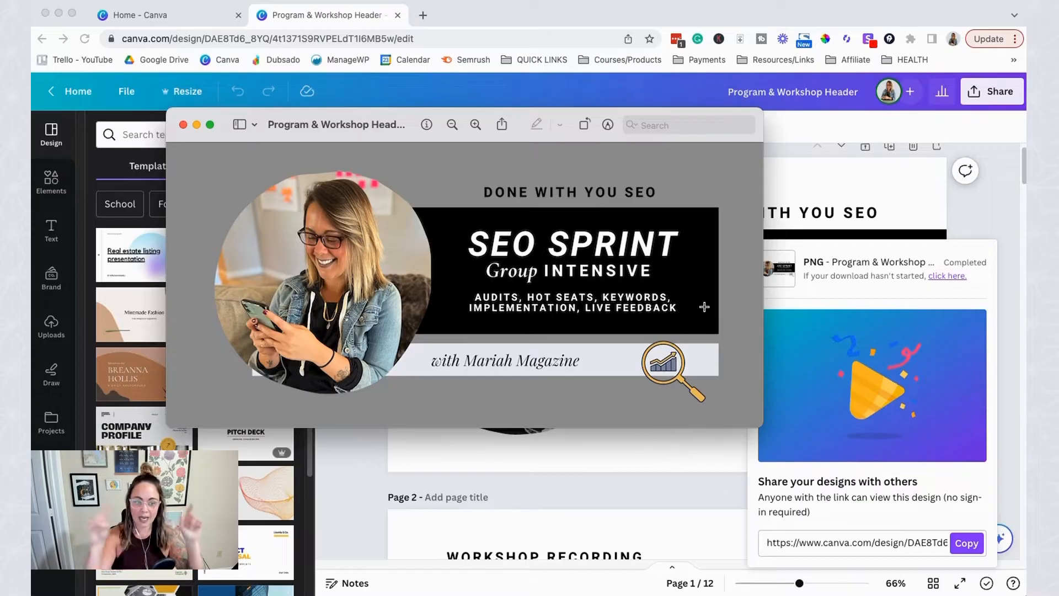
left_click_drag(704, 113, 439, 195)
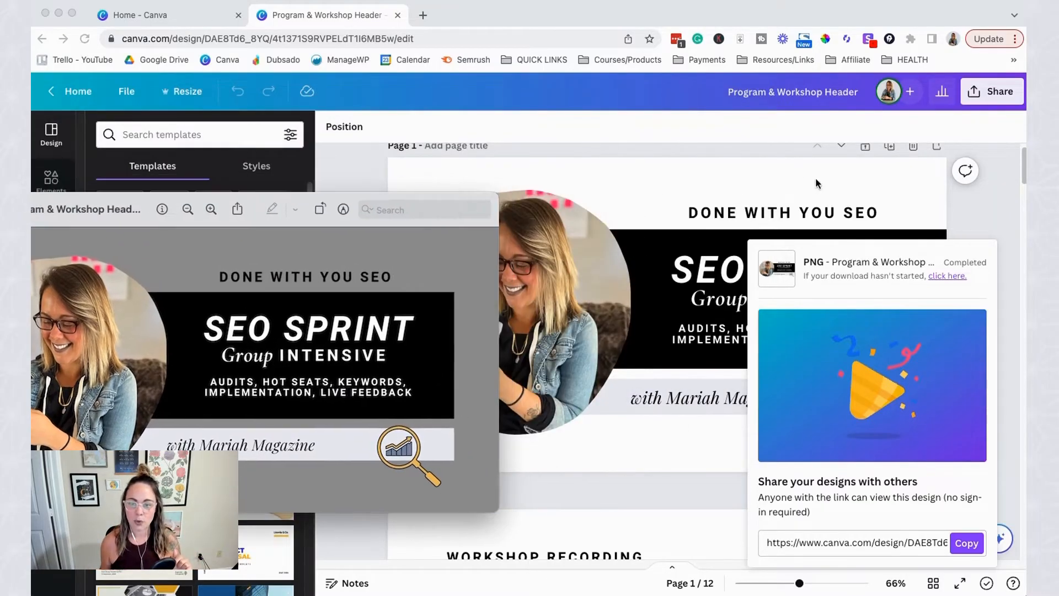
left_click(996, 200)
left_click(981, 207)
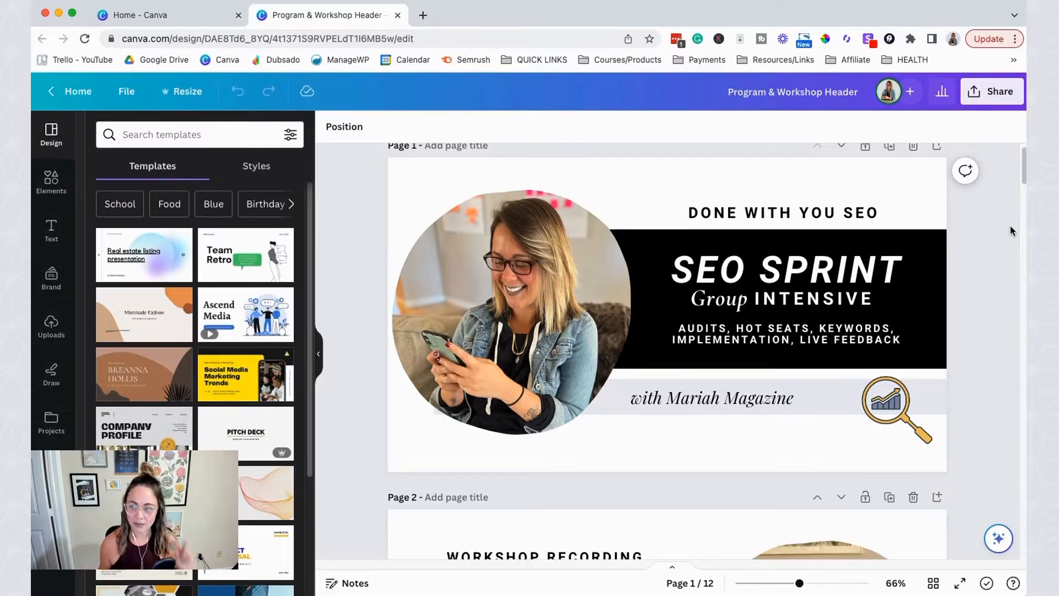
- Review the file types offered for downloading the design, and close the list without changing the format
left_click(992, 91)
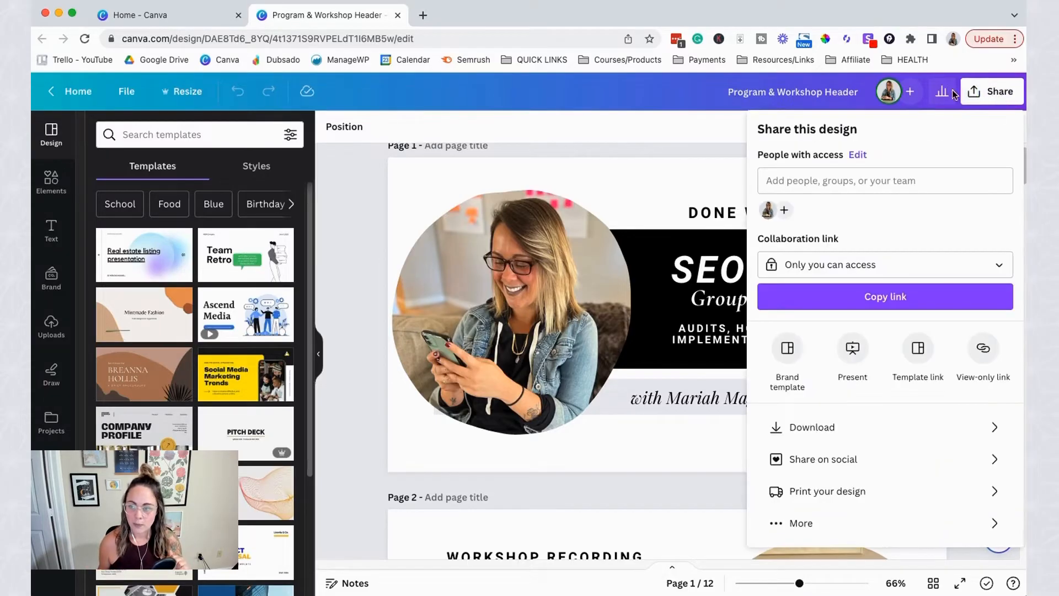
left_click(890, 427)
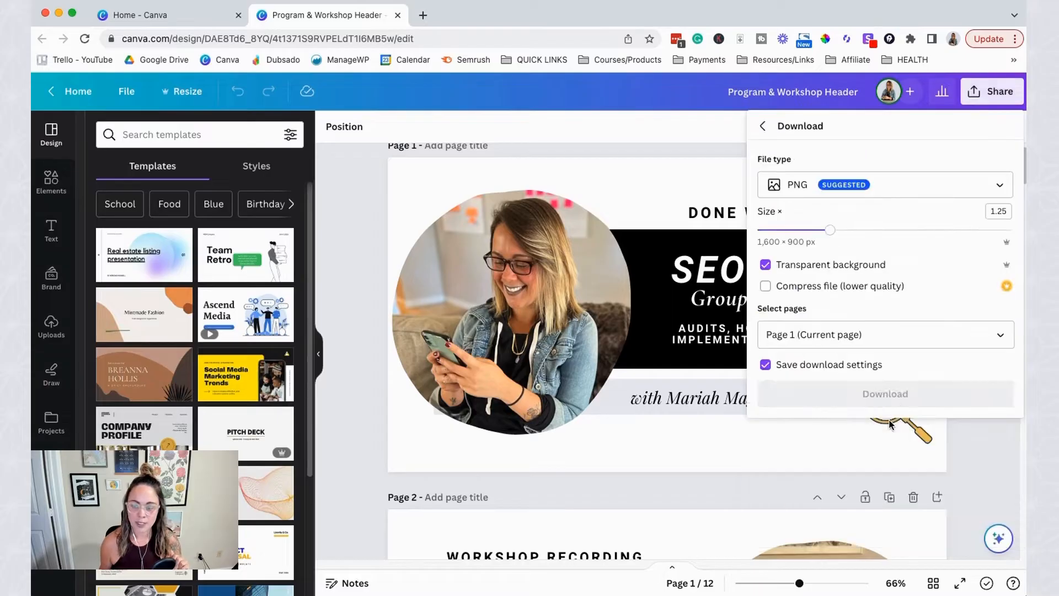
left_click(1001, 188)
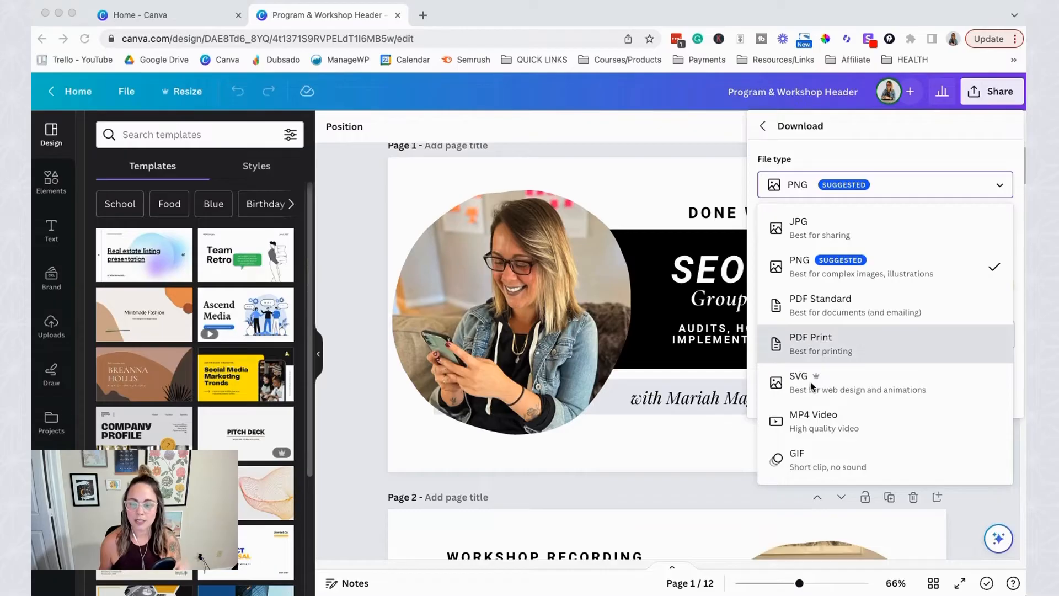
left_click(677, 177)
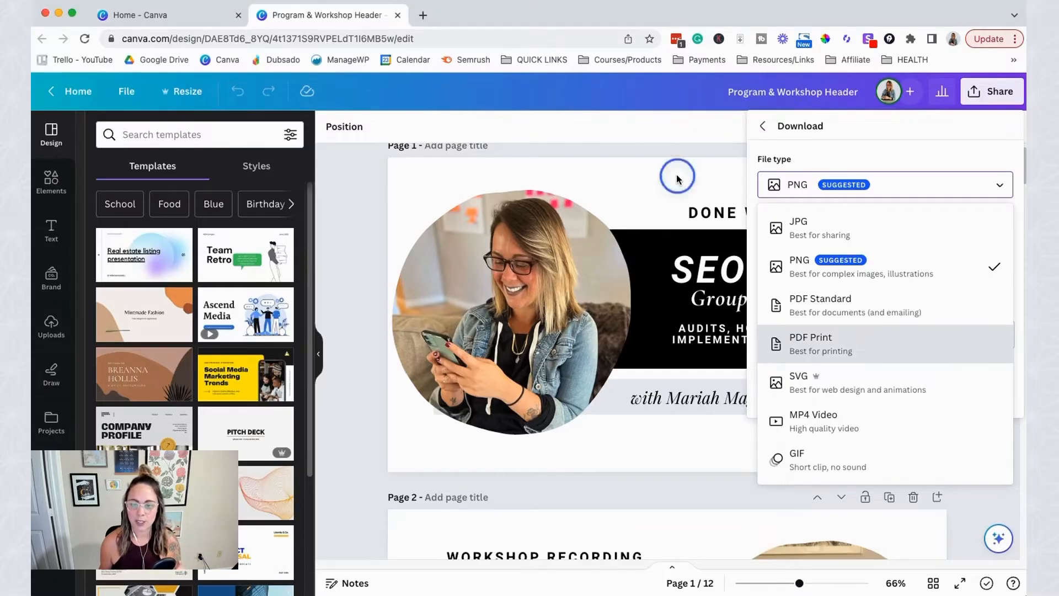
left_click(688, 142)
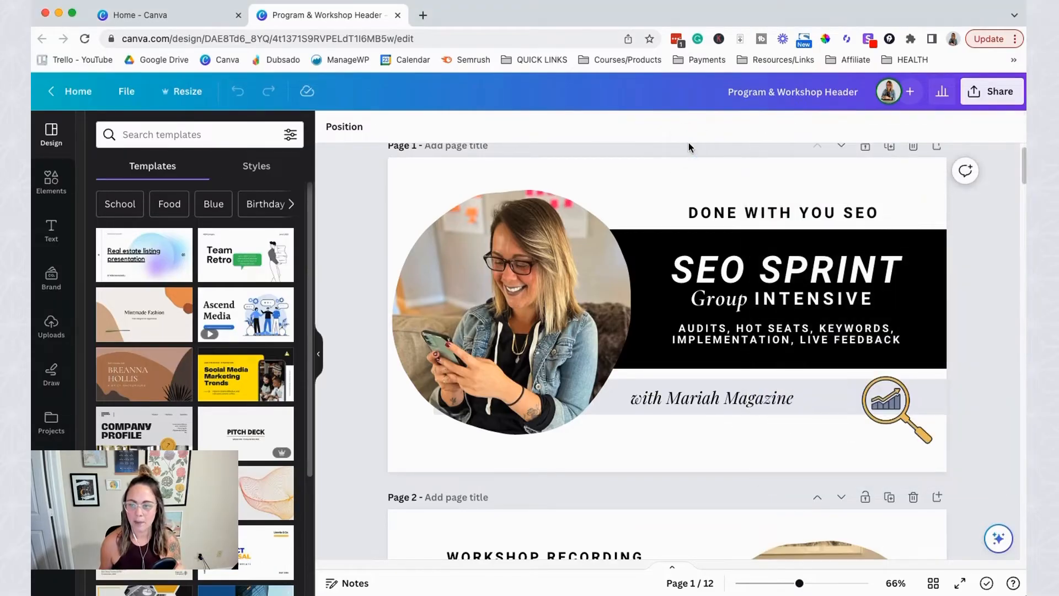
- Try the background remover on the round photo on page 1, and undo the removal
left_click(511, 272)
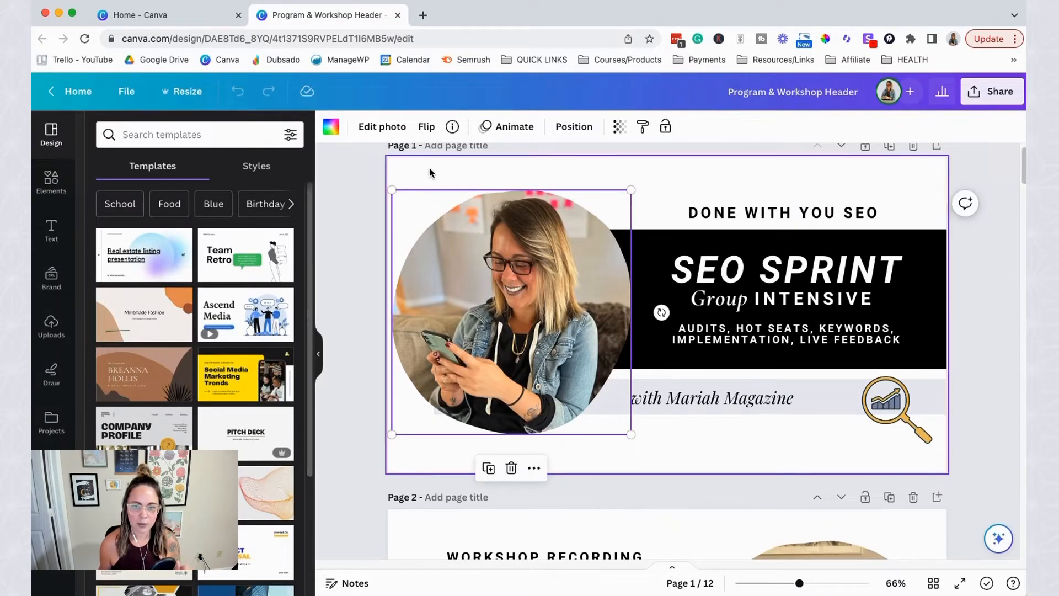
left_click(381, 126)
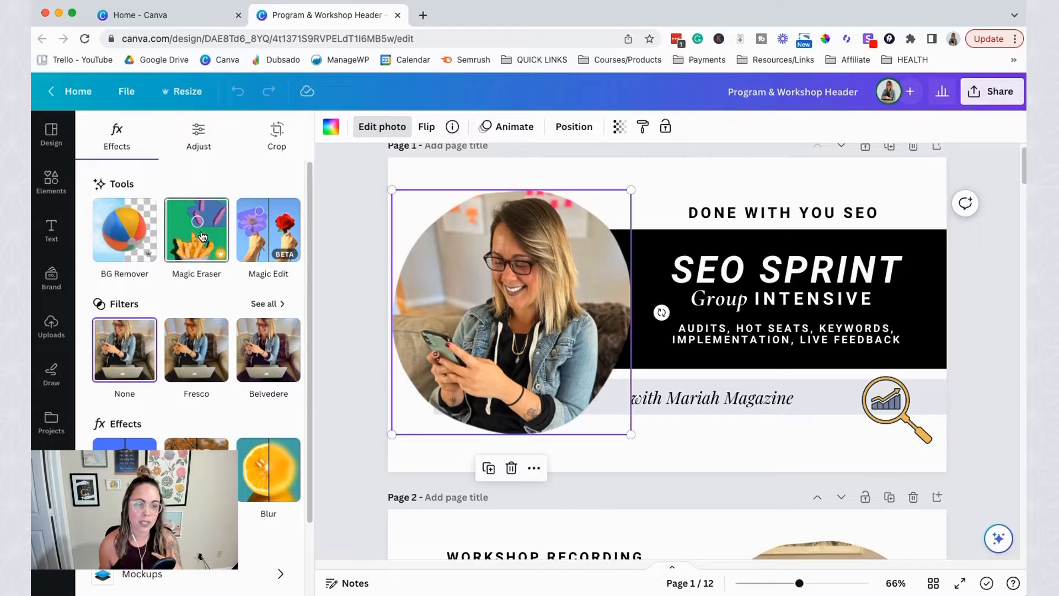
left_click(127, 243)
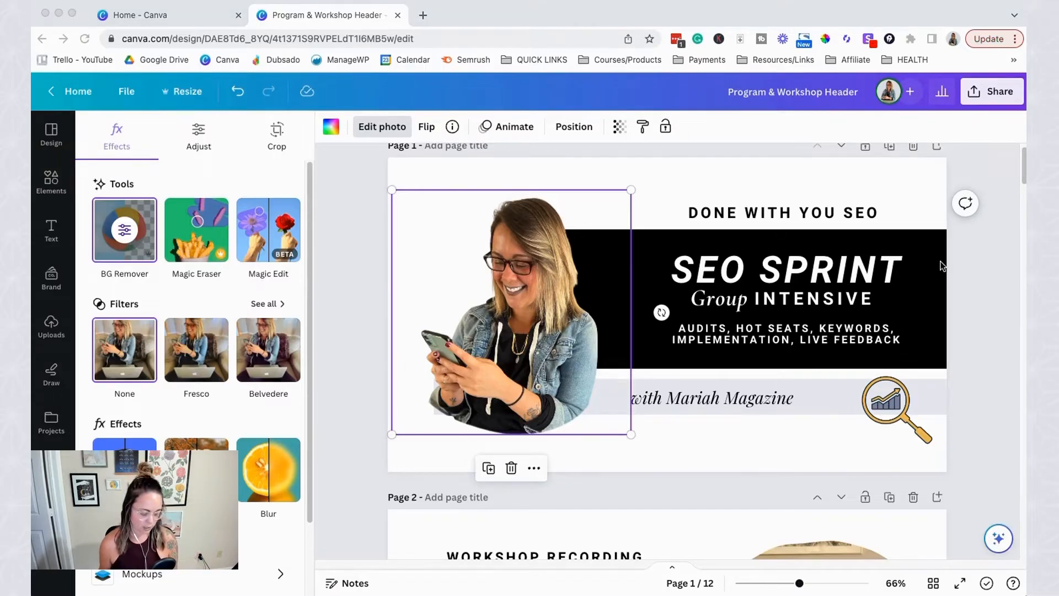
left_click(985, 275)
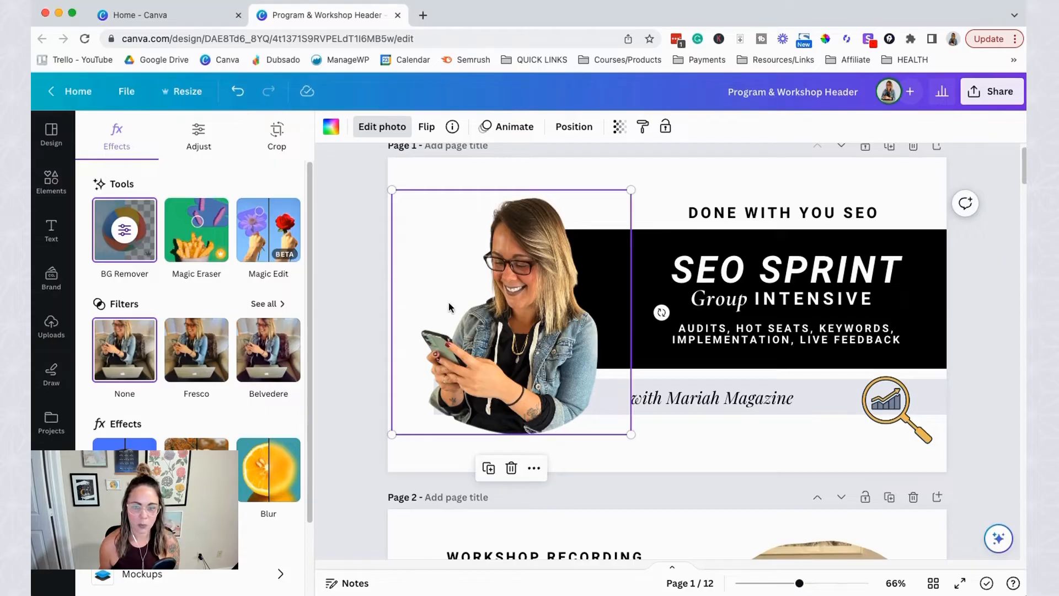
key("super+z")
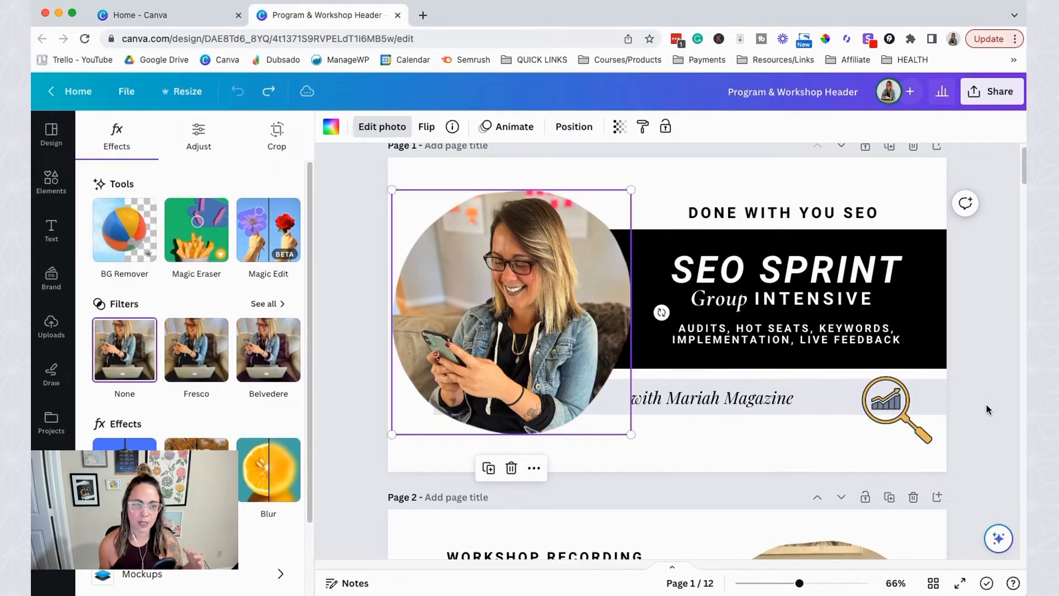
left_click(369, 209)
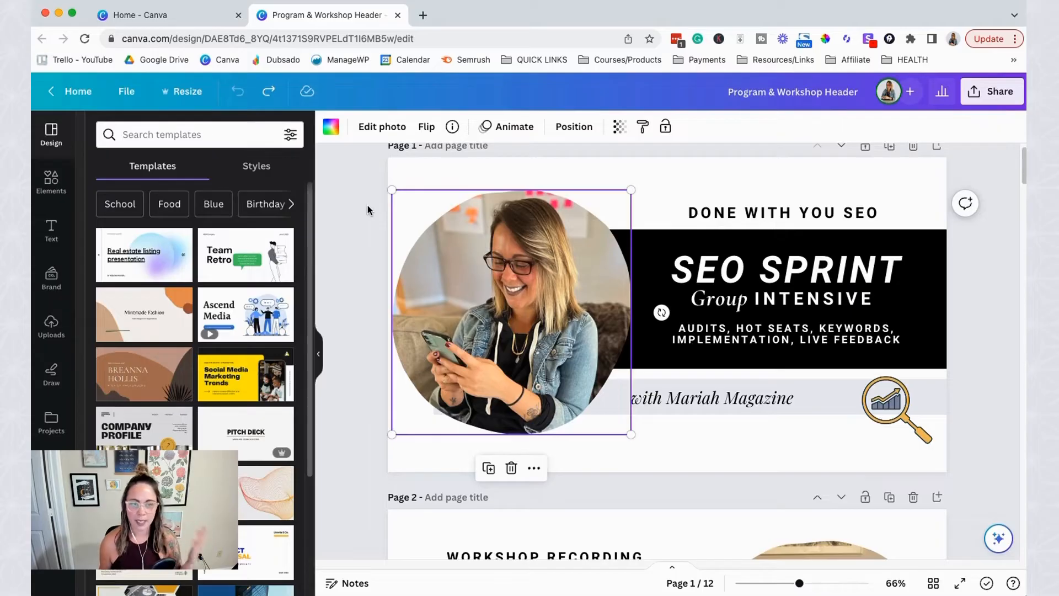
- Create a resized copy of the design as an Instagram Post (Square), 1080 × 1080 px, and look through its pages
left_click(191, 95)
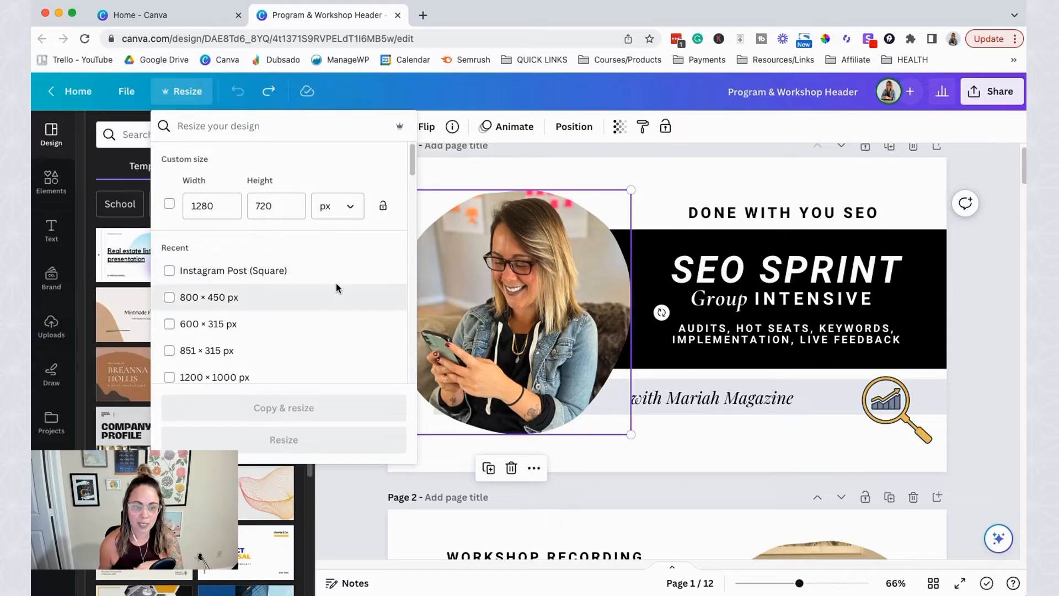
scroll(338, 286, "down", 1)
scroll(329, 276, "down", 5)
scroll(329, 276, "down", 3)
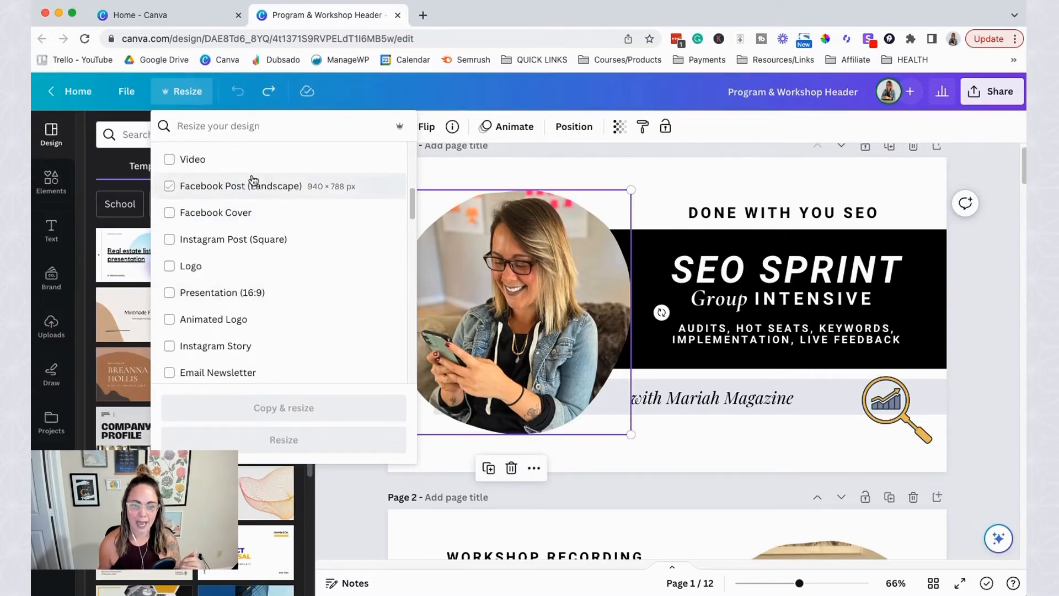
scroll(237, 364, "down", 3)
scroll(236, 353, "up", 7)
left_click(246, 325)
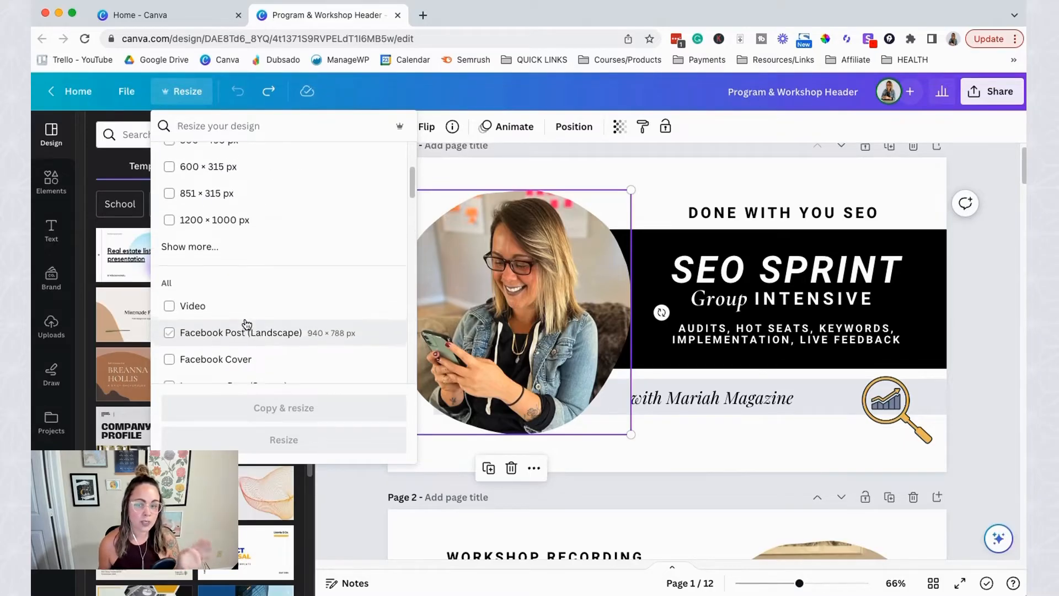
scroll(245, 324, "up", 1)
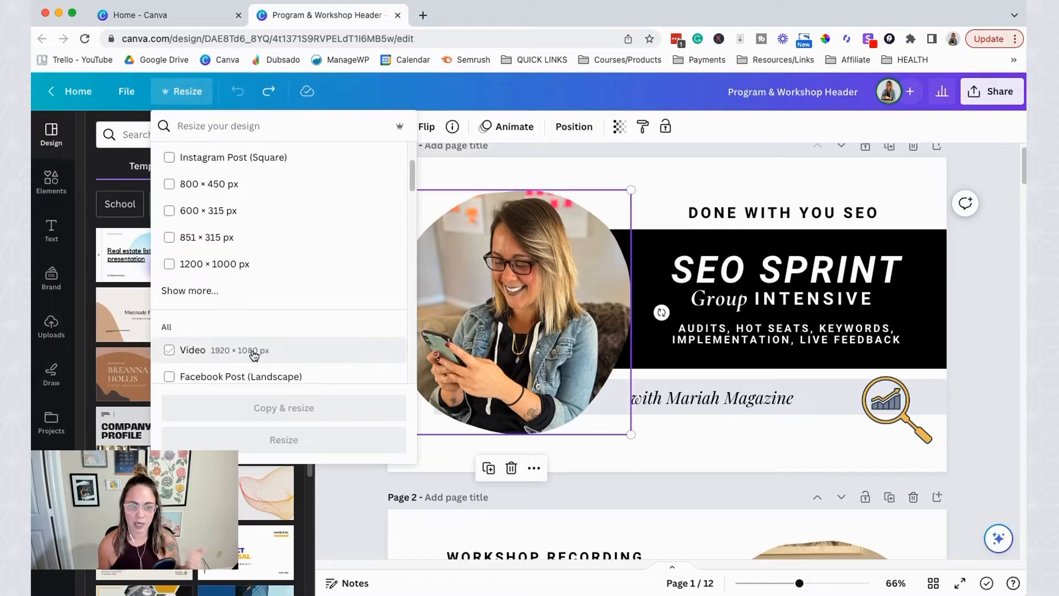
scroll(234, 305, "up", 2)
left_click(169, 207)
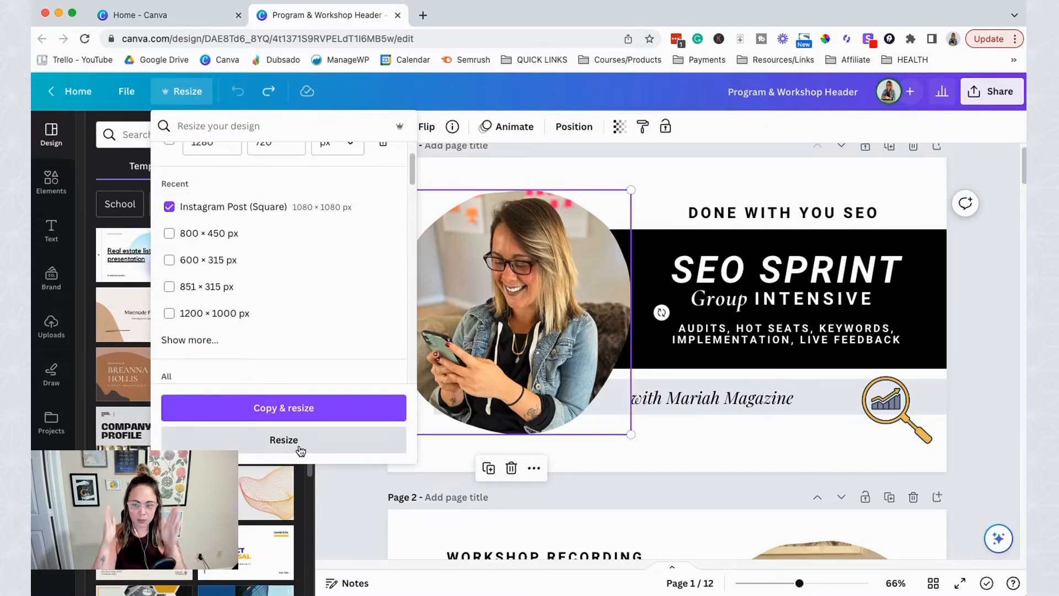
left_click(293, 408)
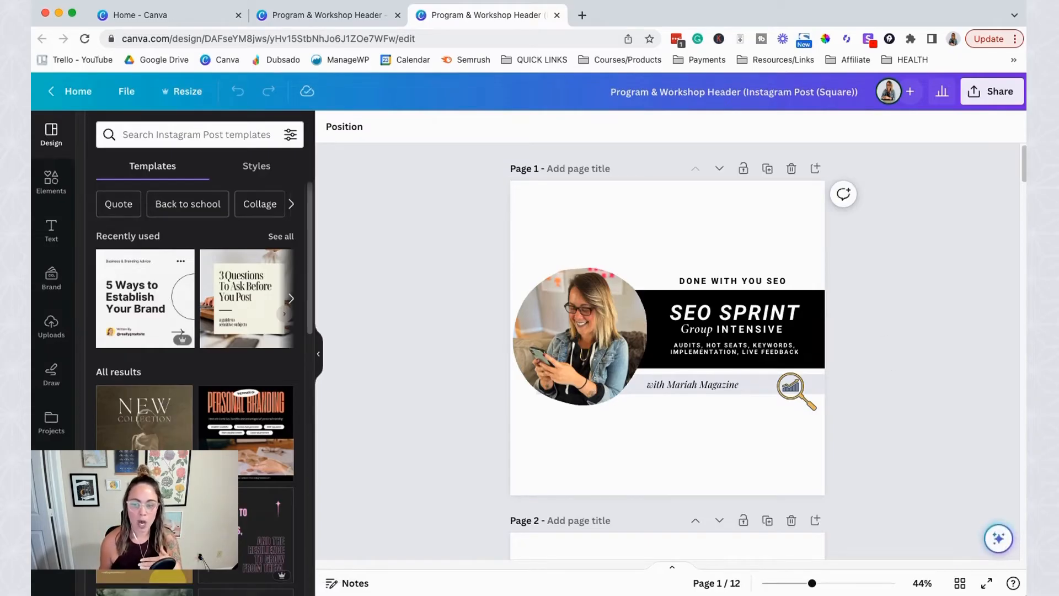
scroll(937, 324, "down", 18)
scroll(940, 359, "up", 18)
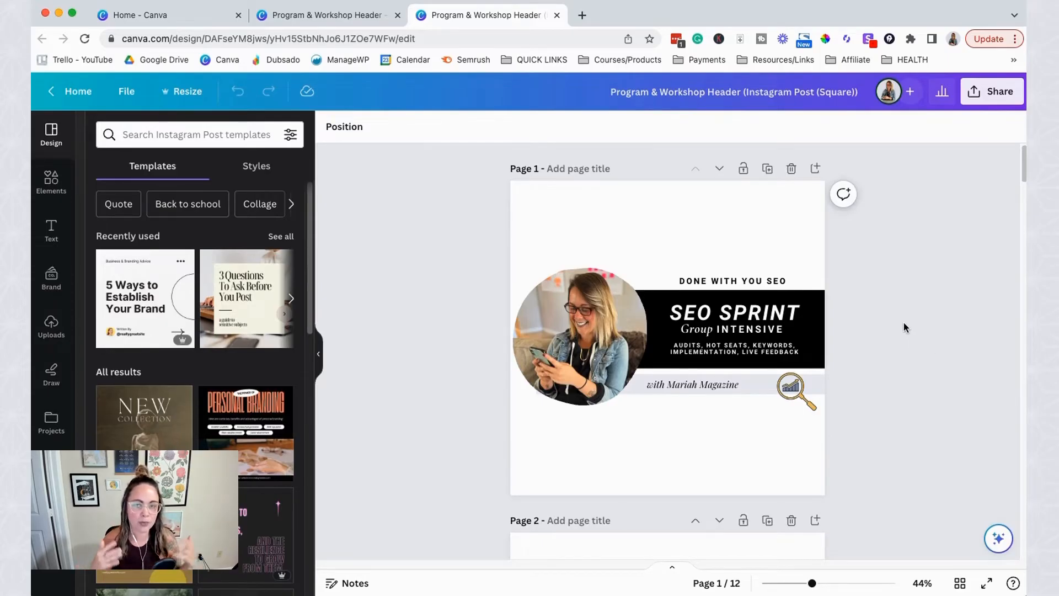
- Try enlarging all of page 1's elements together slightly, and undo the enlargement
left_click_drag(880, 454, 510, 241)
mouse_move(846, 410)
left_mouse_down()
mouse_move(766, 381)
mouse_move(863, 421)
mouse_move(840, 418)
left_mouse_up()
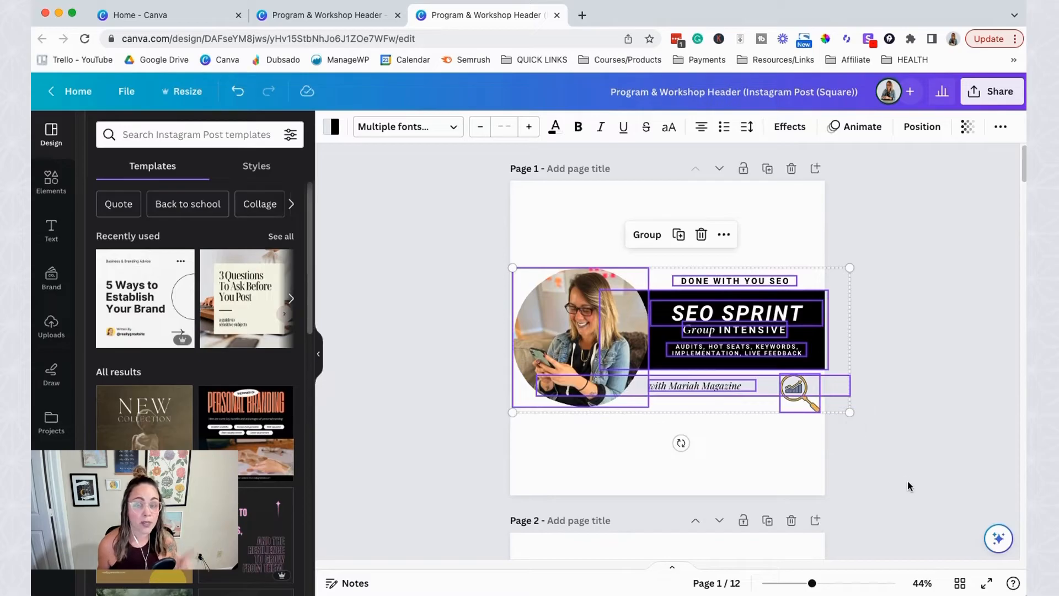
left_click(921, 458)
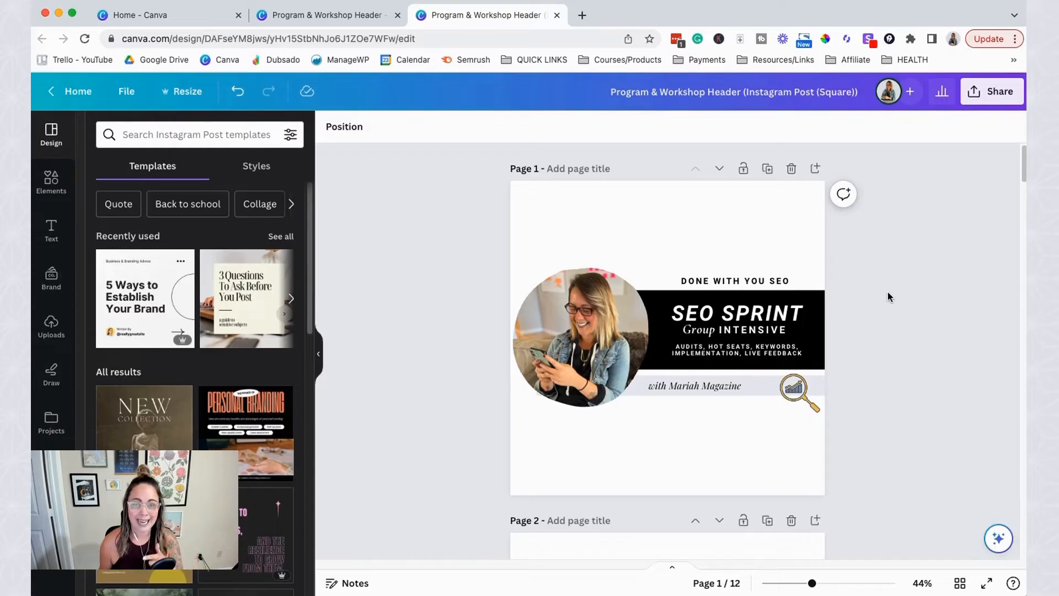
key("super+z")
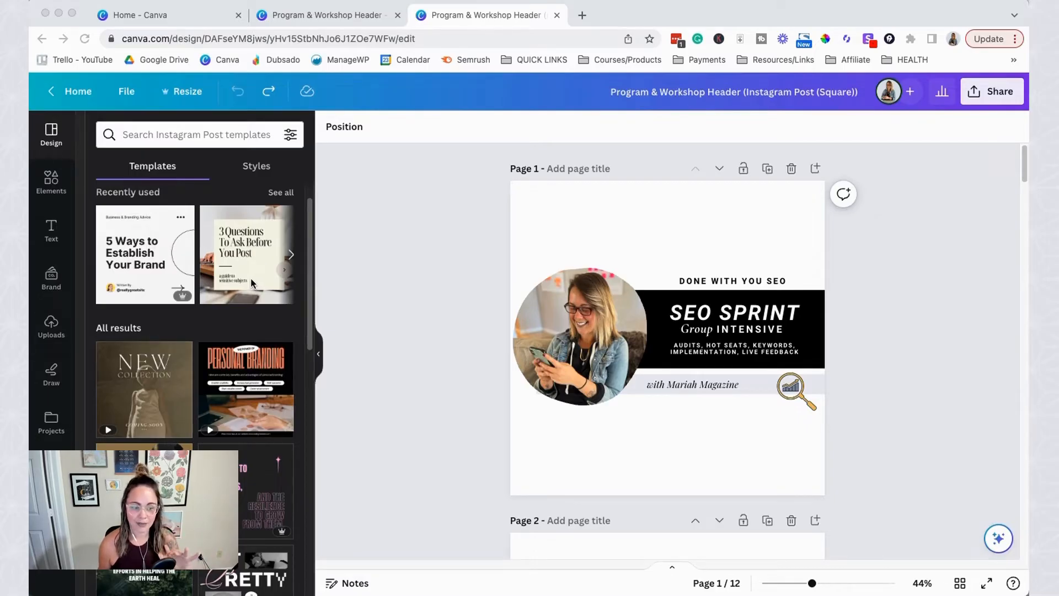
- Add a blank page after page 12, at the end of the resized design
scroll(892, 487, "down", 10)
scroll(892, 486, "down", 20)
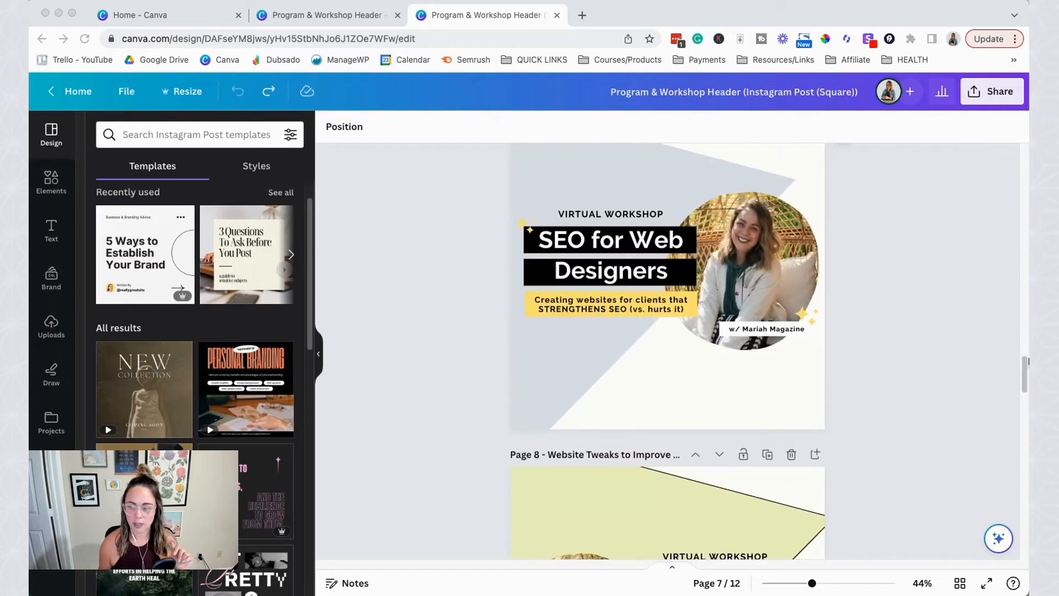
left_click_drag(1024, 375, 1021, 532)
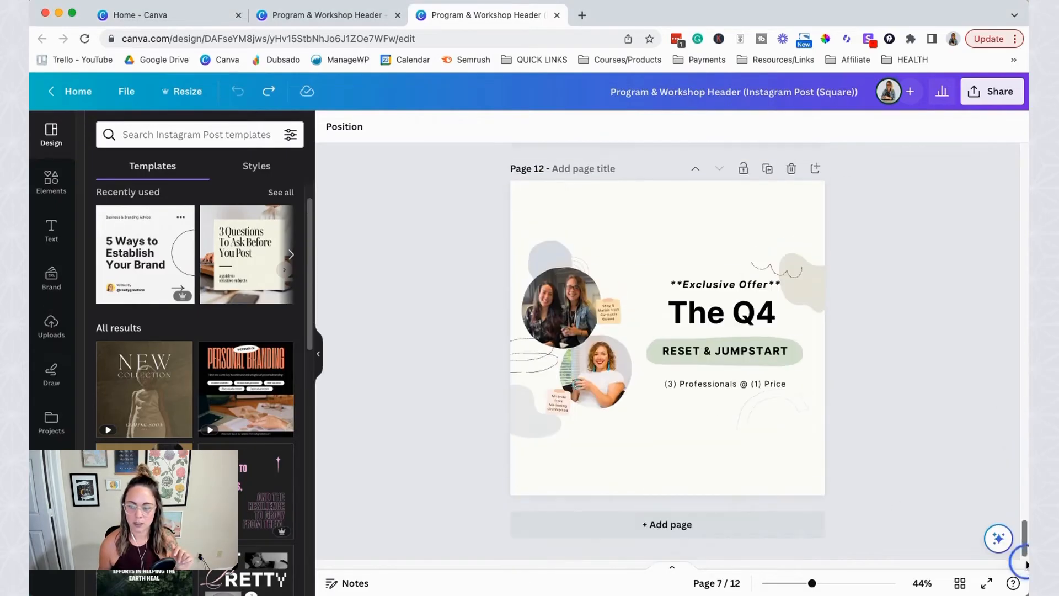
left_click(718, 526)
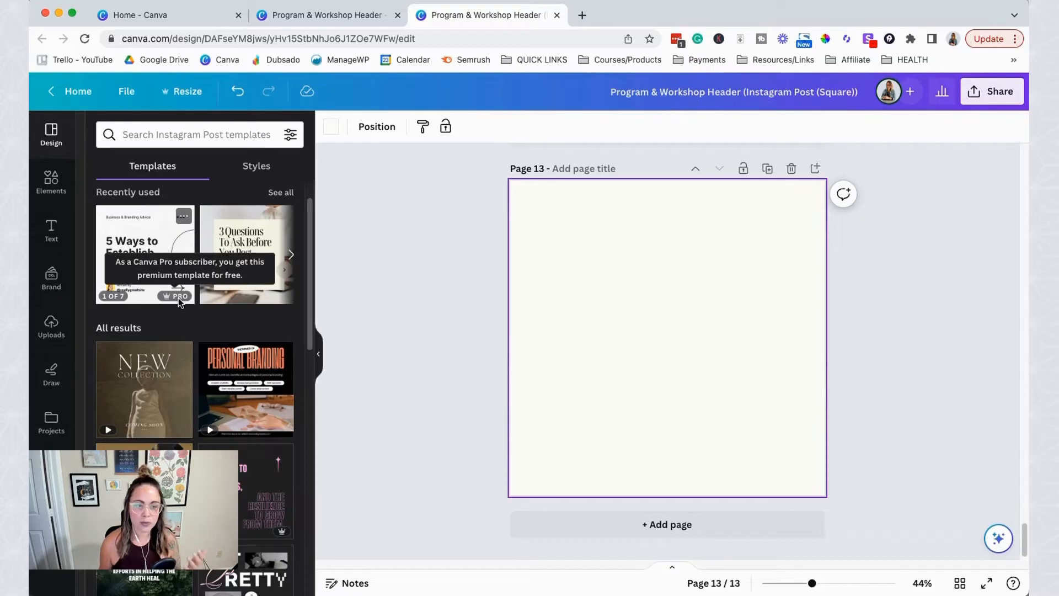
- Apply only the "5 Ways to Establish Your Brand" cover from the White Modern Business Tips Seamless Carousel template to page 13
left_click(150, 239)
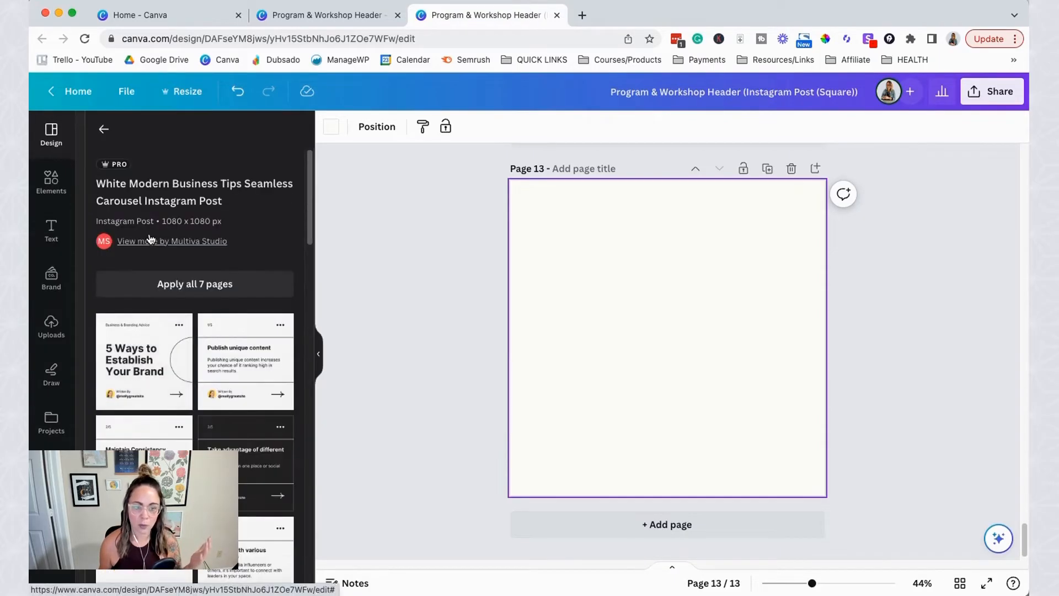
scroll(165, 353, "down", 2)
left_click(133, 261)
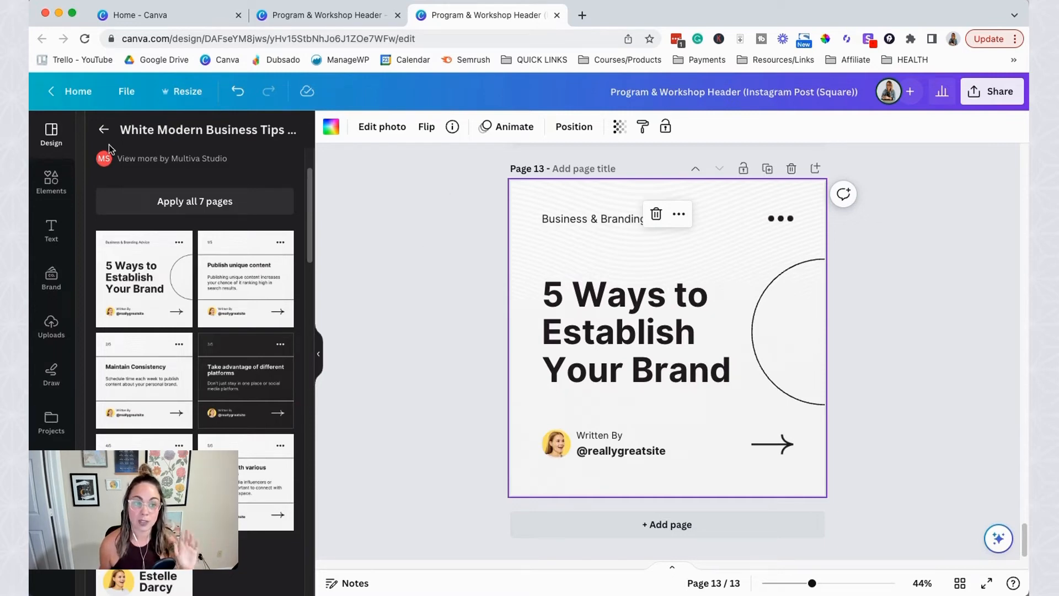
- Return to the Instagram Post template list and examine which templates are marked as Pro
left_click(104, 129)
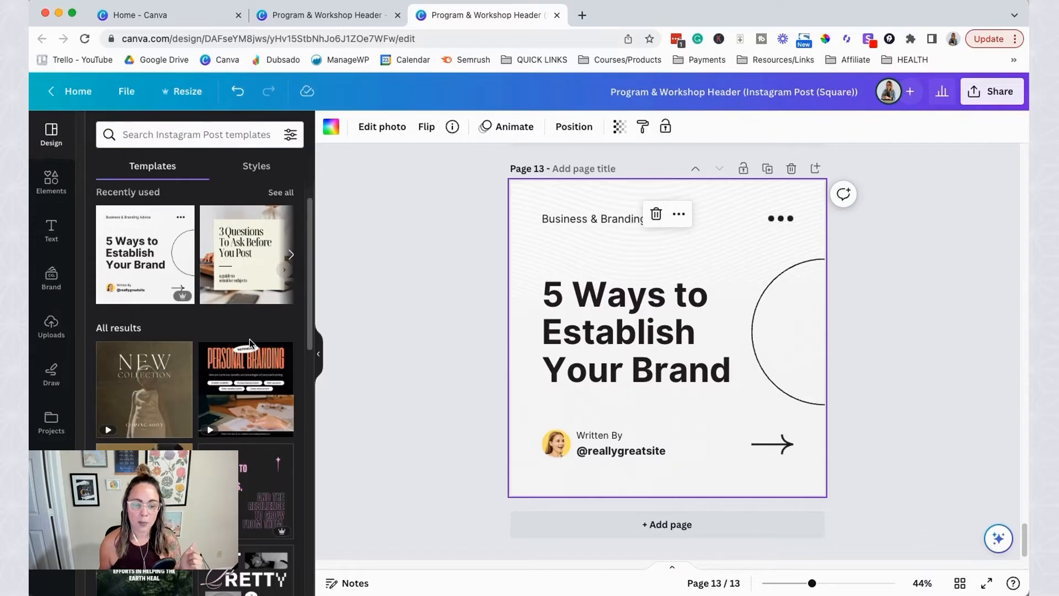
scroll(250, 342, "down", 2)
scroll(279, 410, "down", 4)
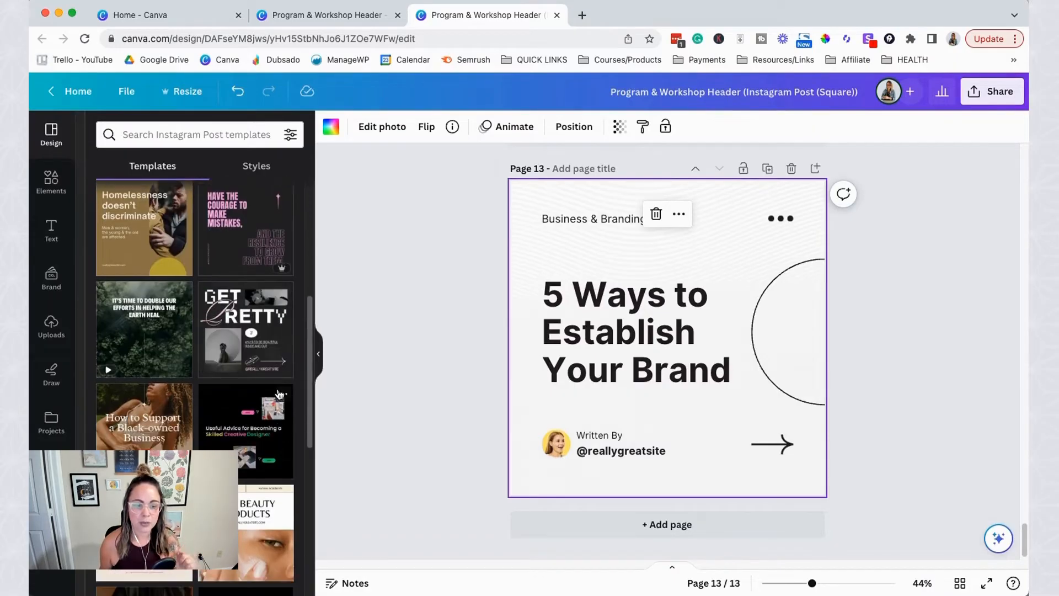
scroll(271, 408, "down", 3)
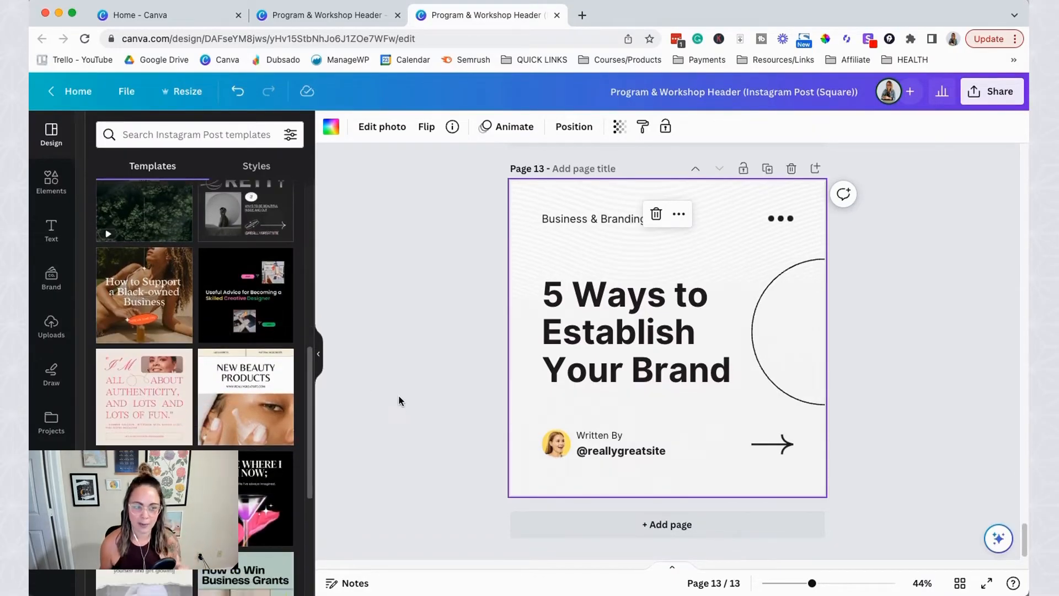
scroll(402, 393, "up", 1)
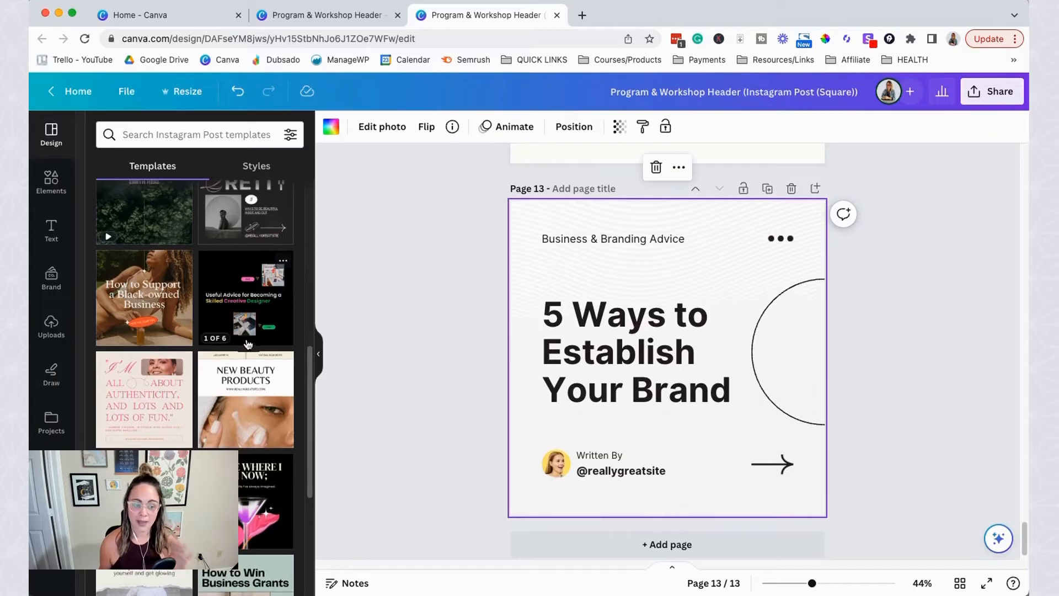
scroll(248, 344, "up", 1)
scroll(247, 339, "up", 2)
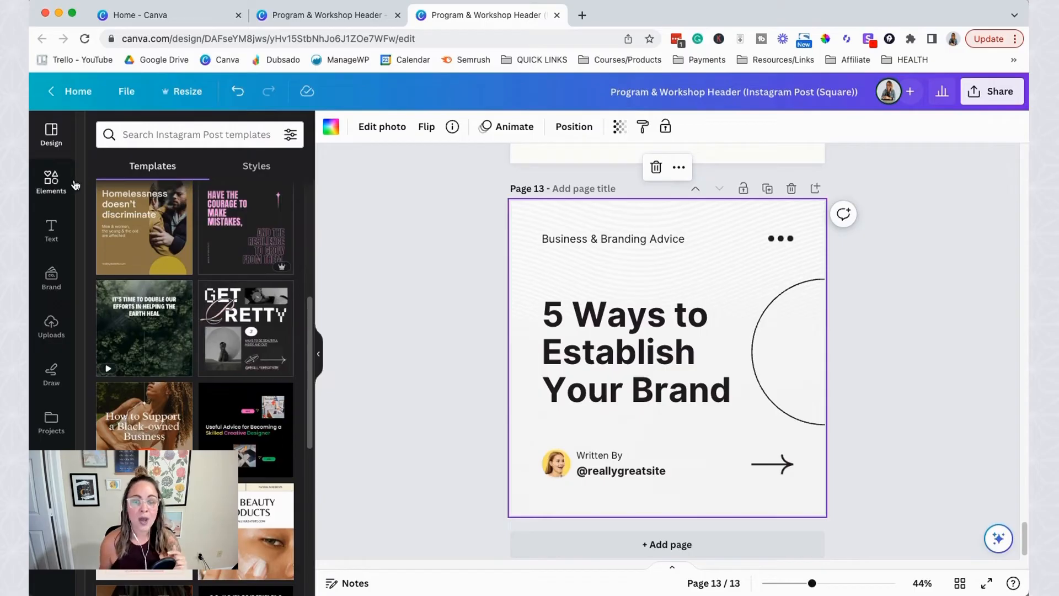
- Try placing the Pro stock photo of the woman in a pink dress on page 13, and delete it
left_click(58, 185)
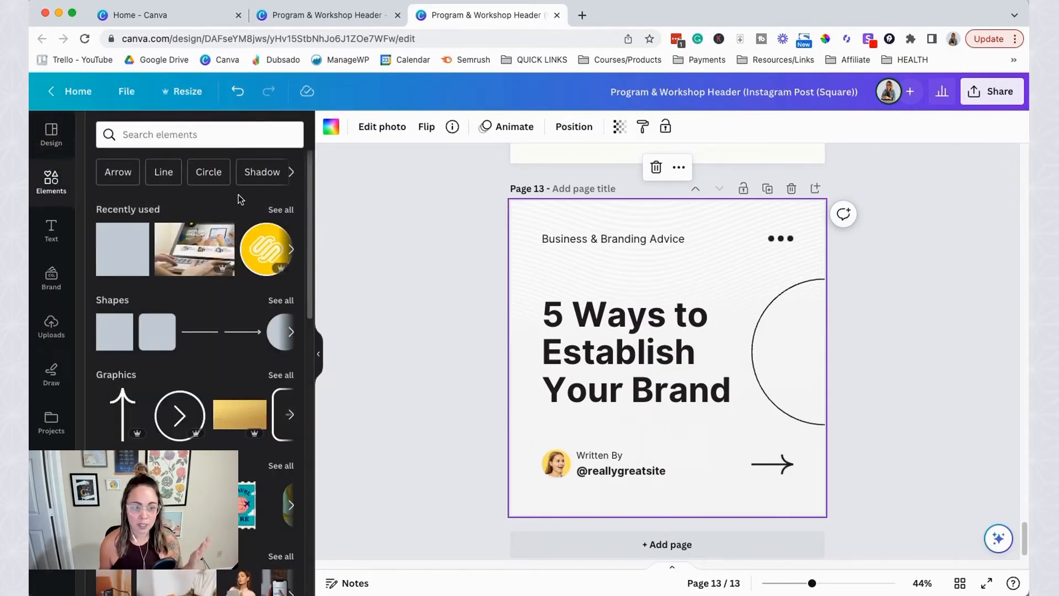
scroll(243, 309, "down", 5)
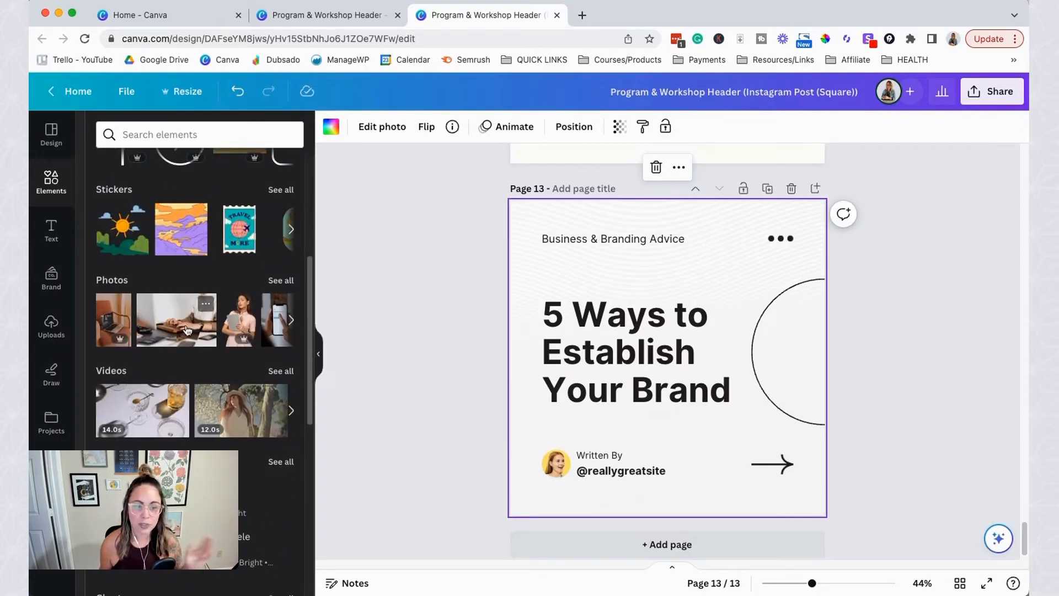
left_click(255, 330)
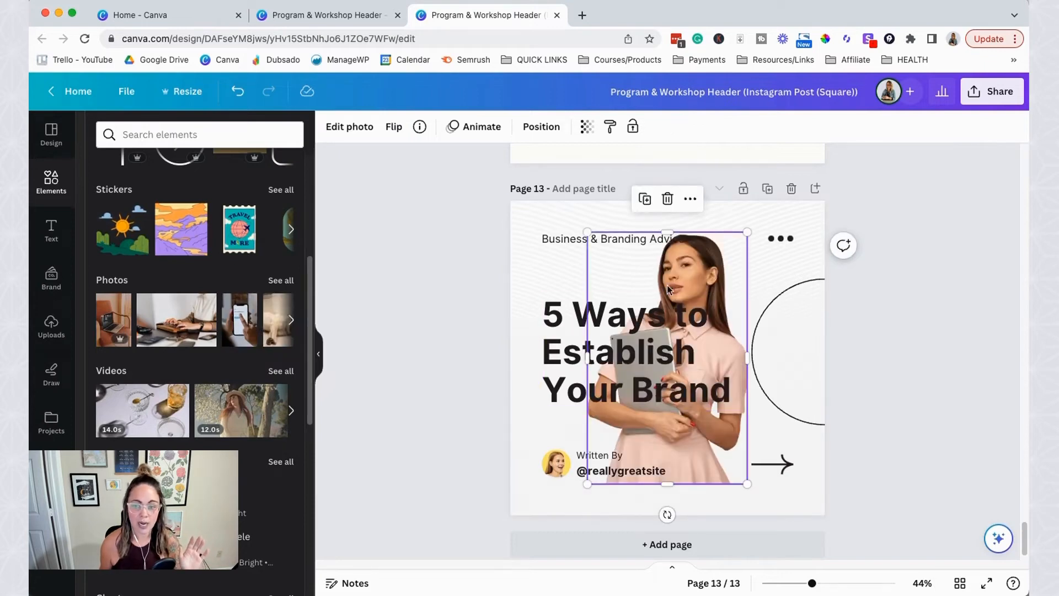
key("Delete")
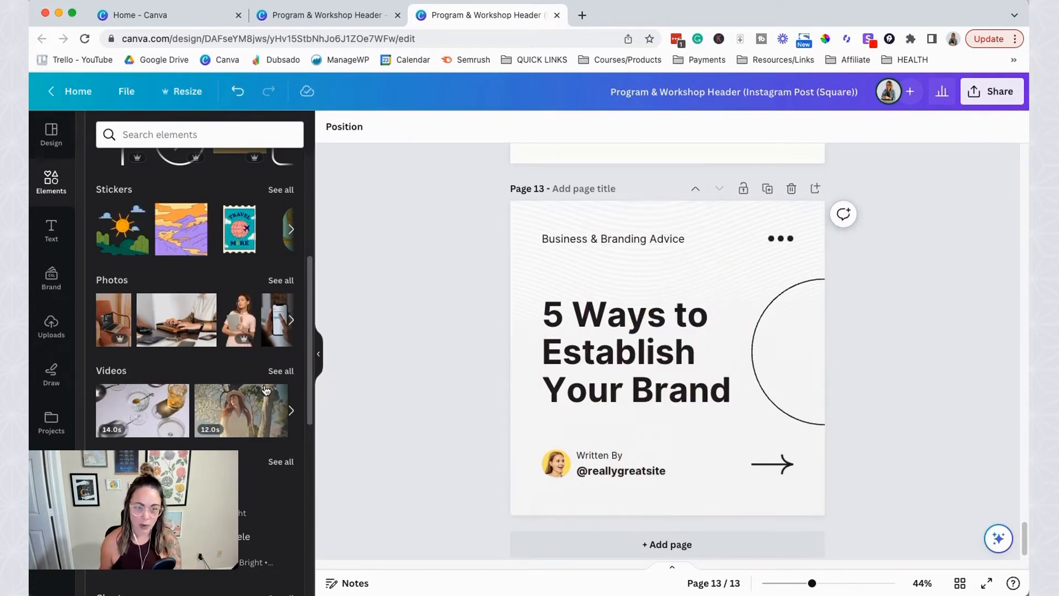
- Examine the full set of Magic recommendations photos for Pro-marked images, and return to the photo overview
left_click(287, 280)
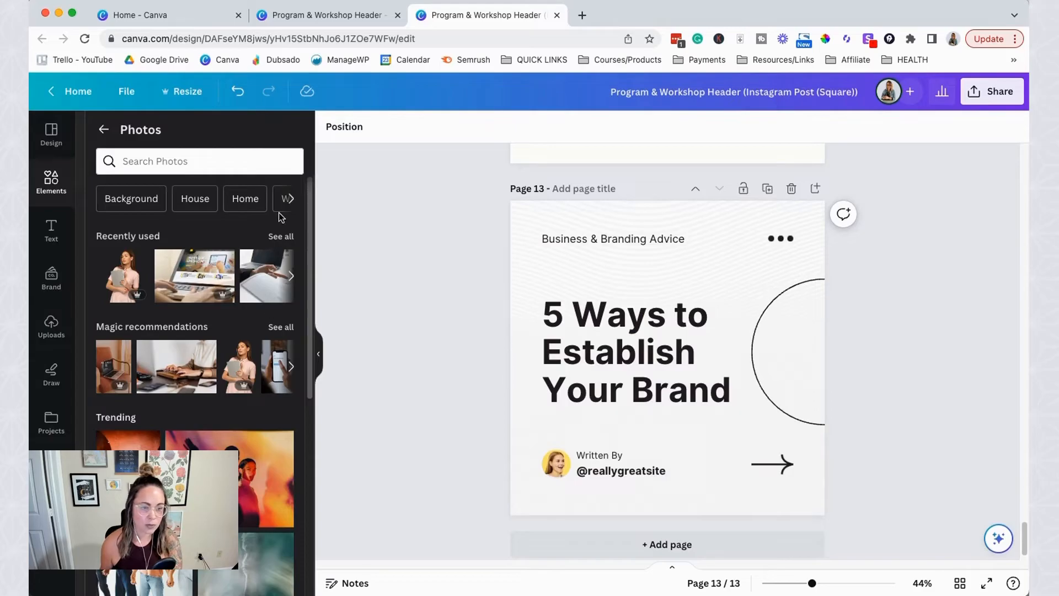
left_click(282, 328)
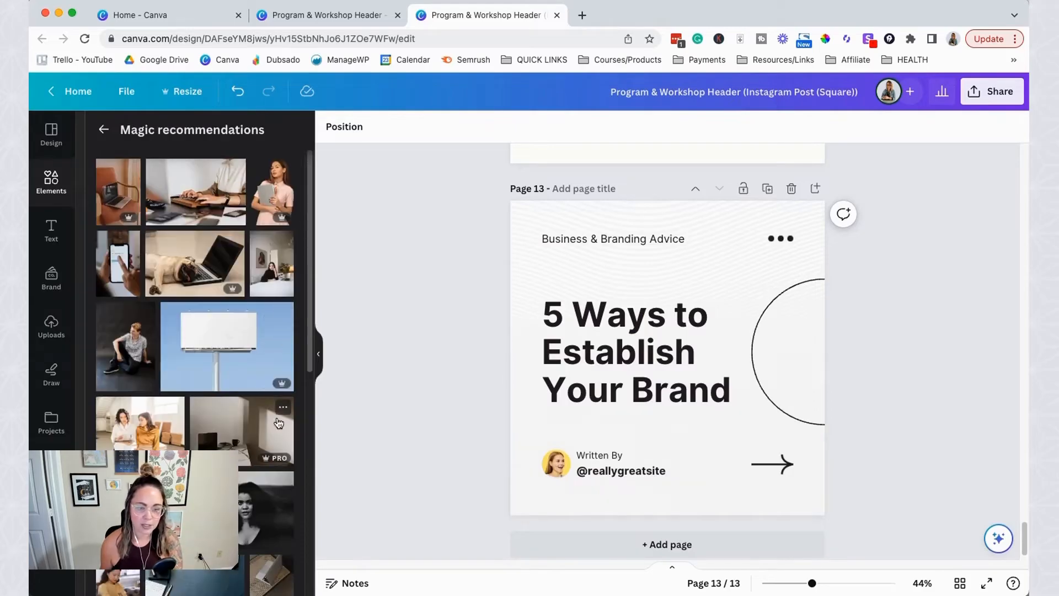
scroll(280, 388, "down", 2)
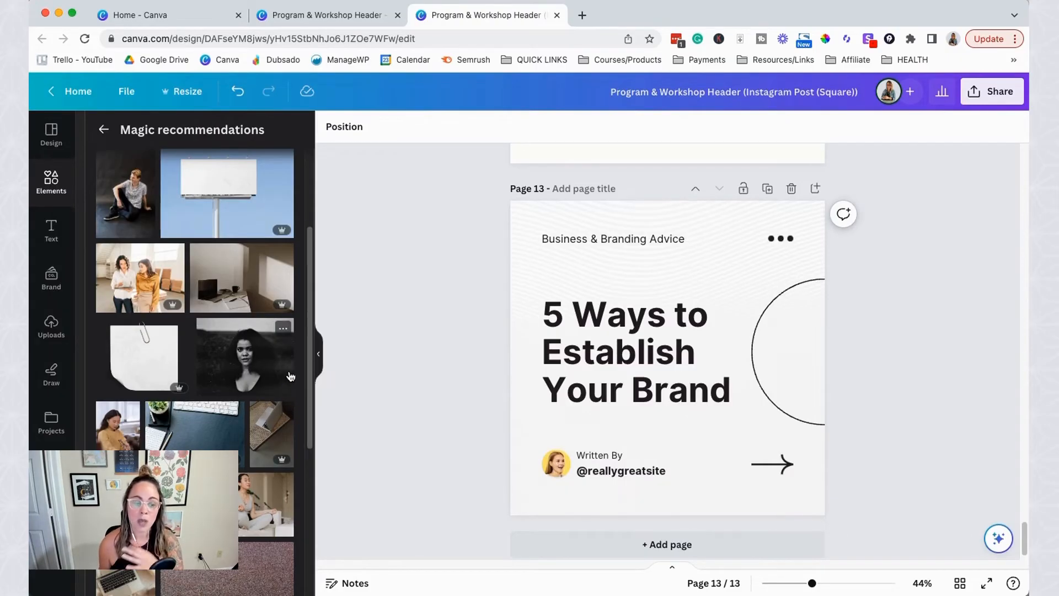
scroll(290, 377, "down", 5)
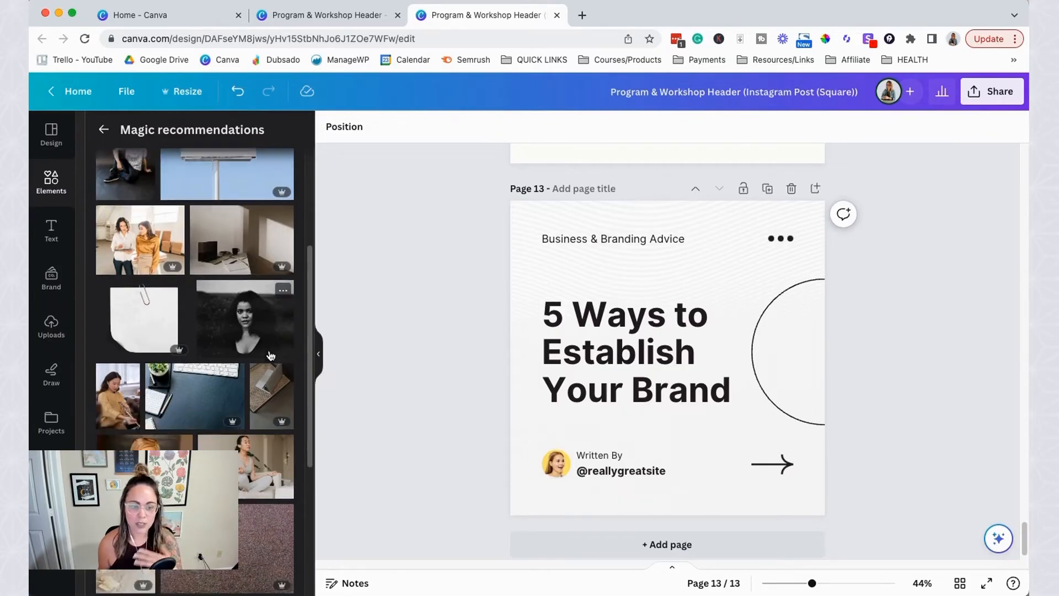
scroll(273, 358, "down", 10)
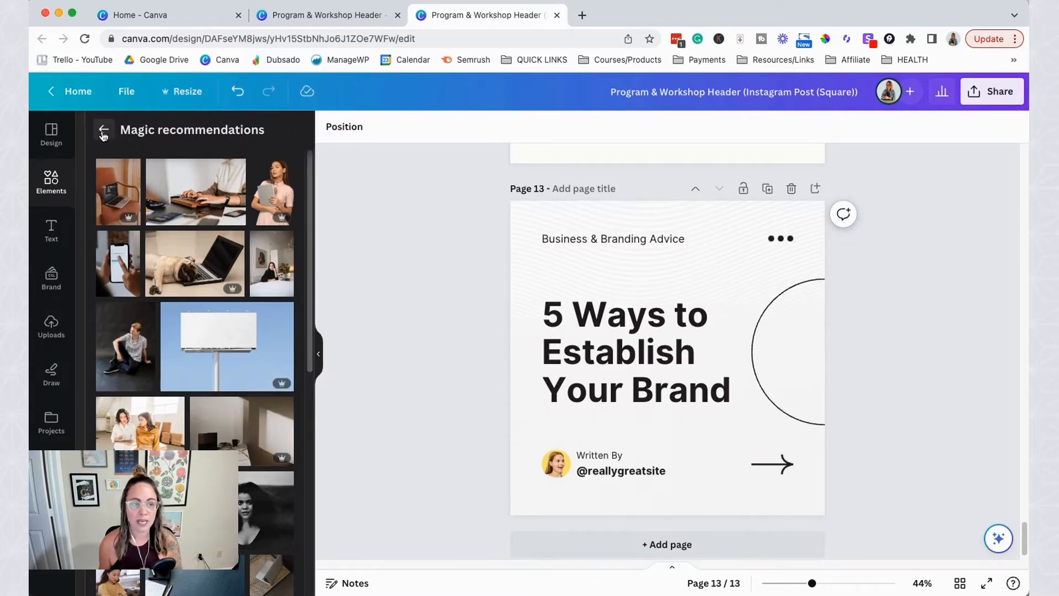
left_click(103, 132)
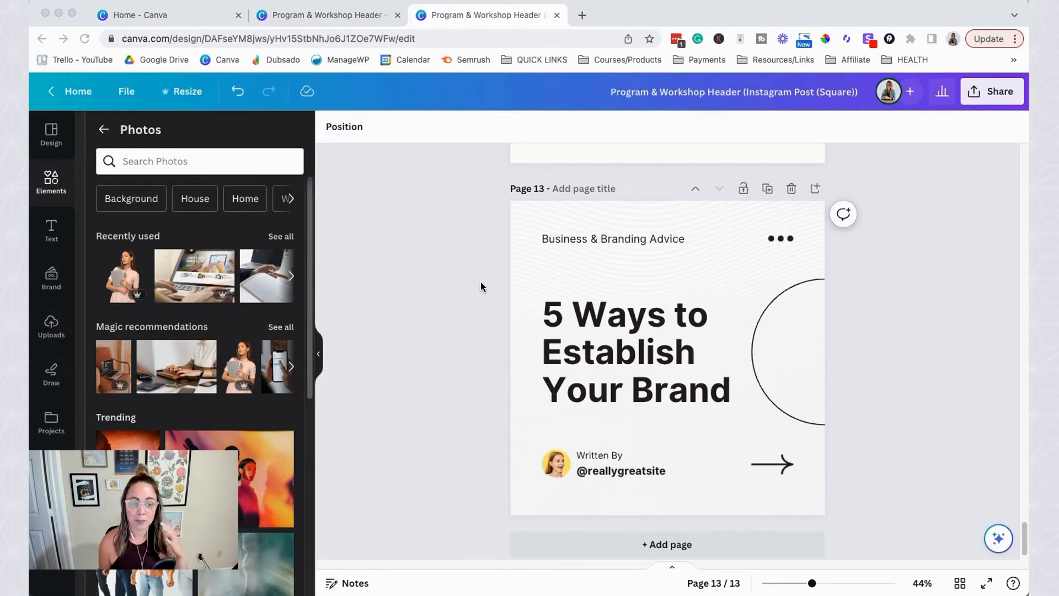
- Examine the logos, brand colors and fonts stored in the brand kit
left_click(58, 286)
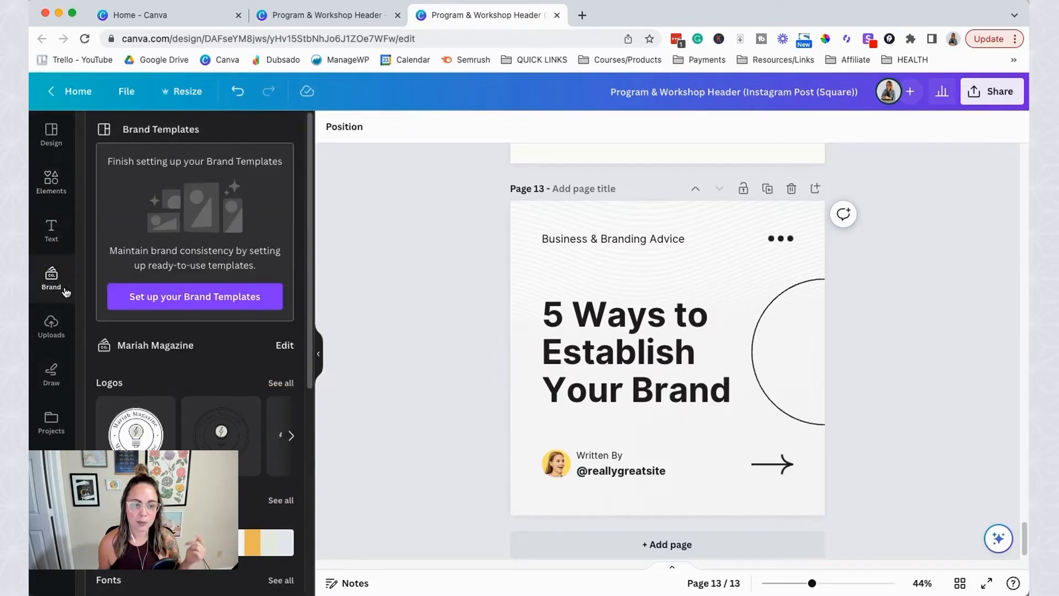
scroll(192, 322, "down", 1)
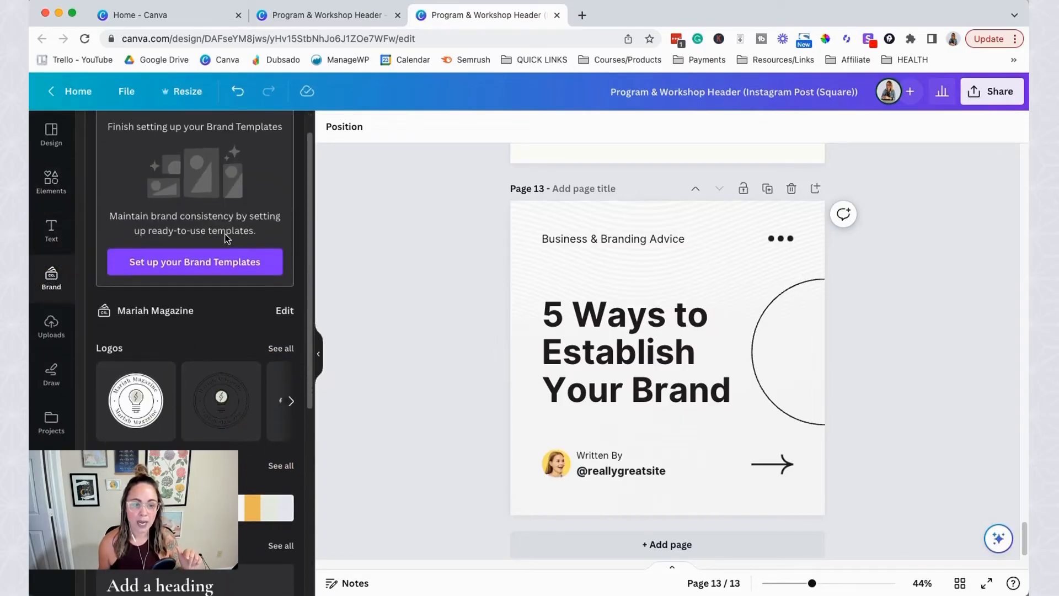
scroll(238, 300, "down", 5)
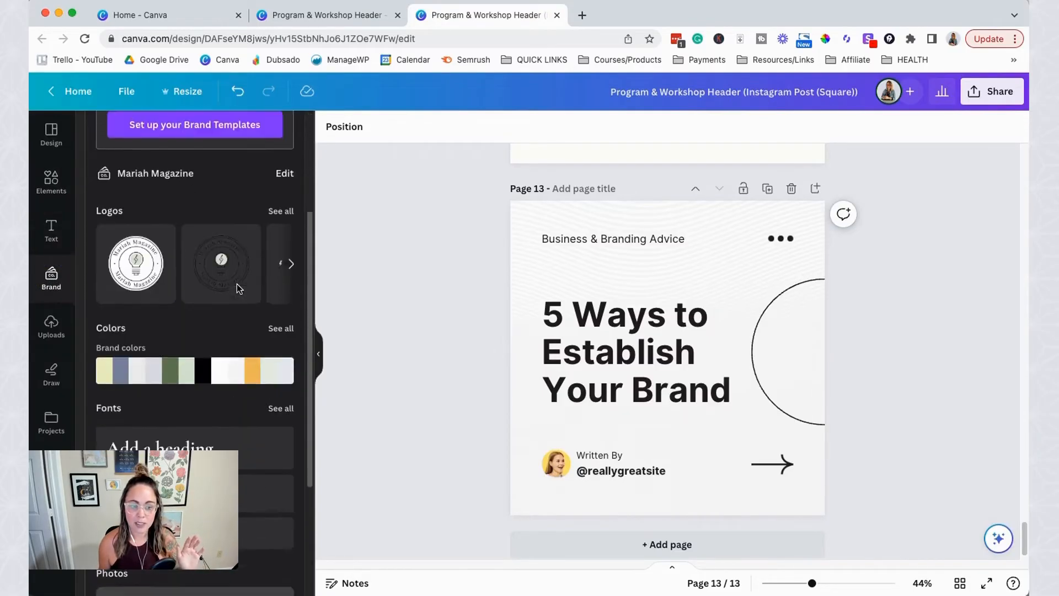
scroll(190, 411, "up", 2)
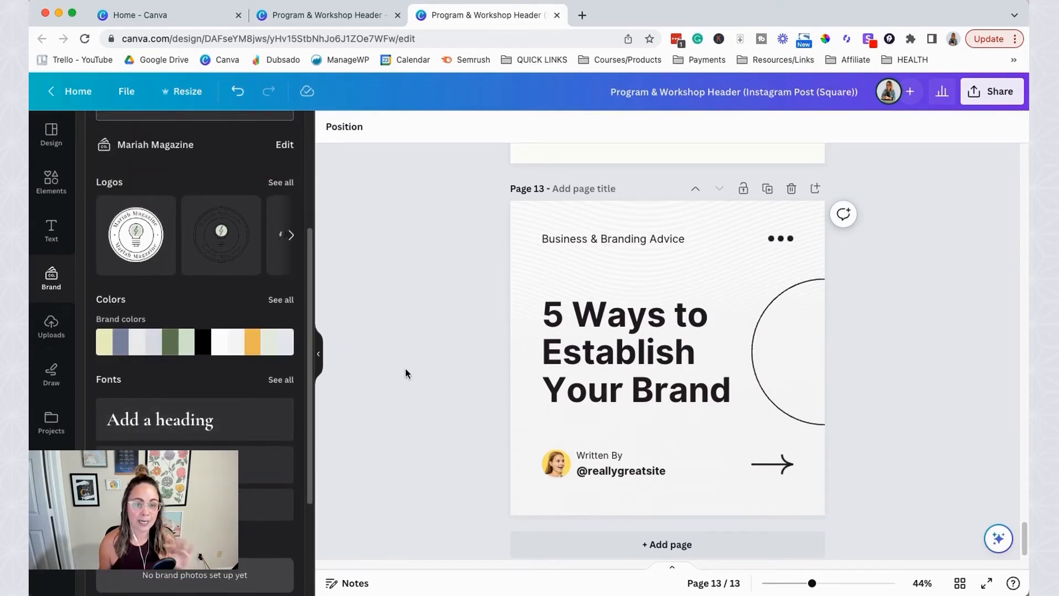
scroll(611, 370, "up", 2)
- Select the page 13 background and examine the color choices available for it
left_click(611, 371)
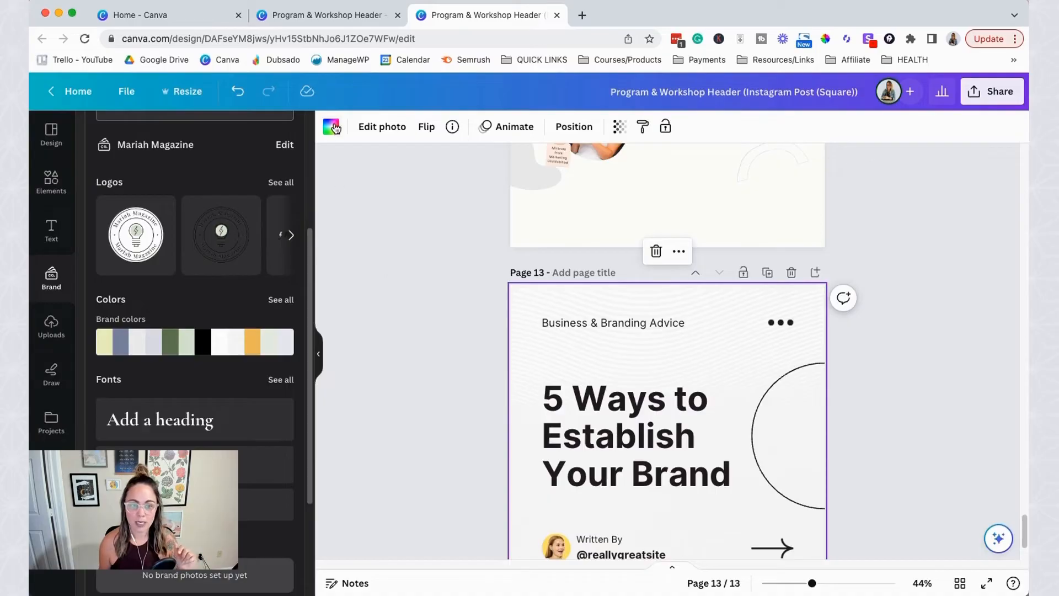
left_click(331, 126)
scroll(285, 331, "down", 2)
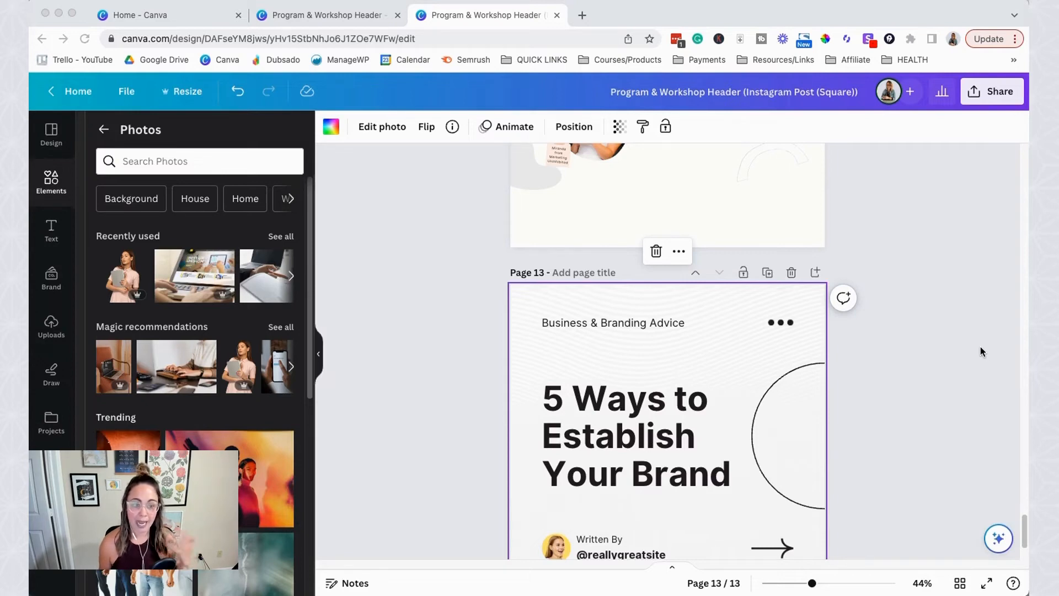
- Show the uploaded images, and reopen the closed pricing page to compare the plans' cloud storage before returning to the design
left_click(52, 331)
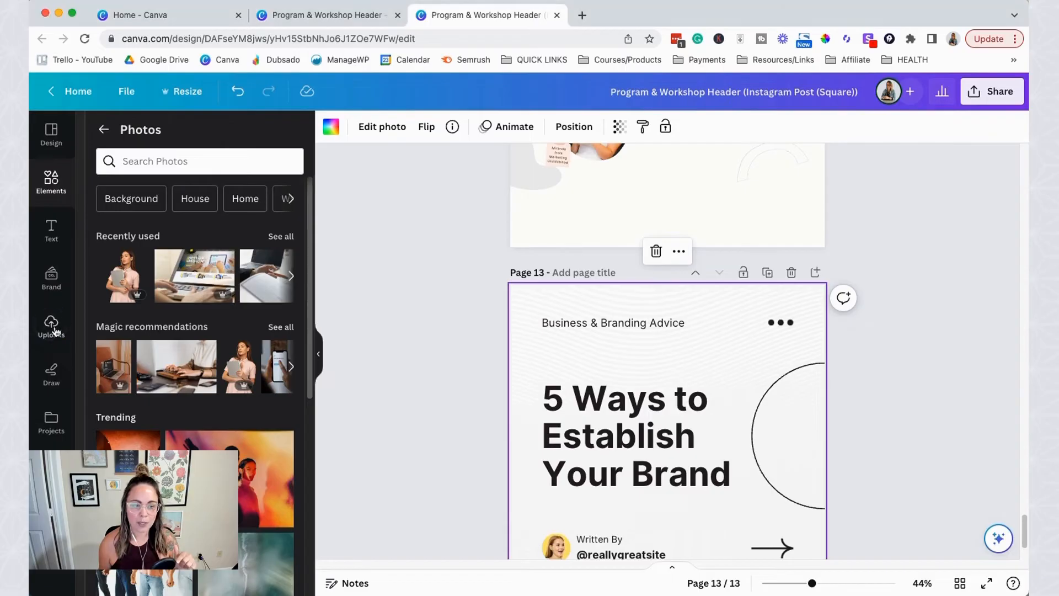
left_click(52, 331)
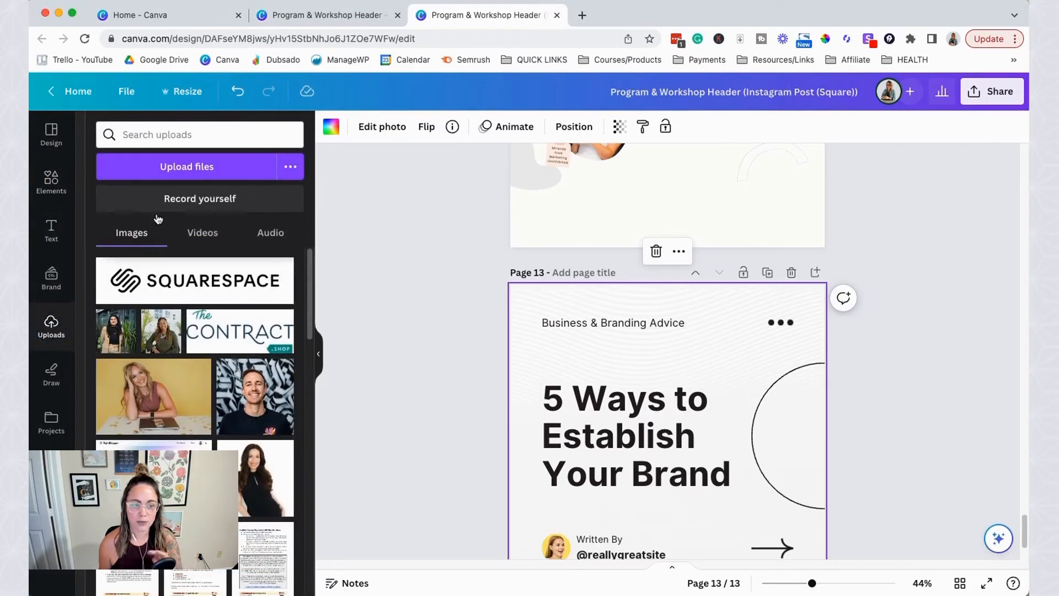
right_click(647, 15)
left_click(662, 36)
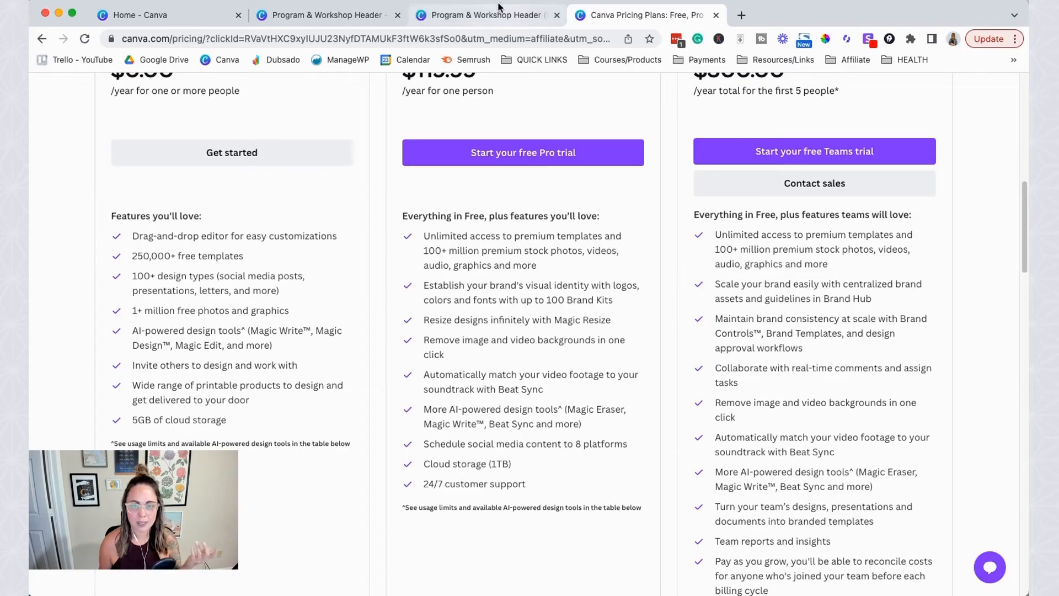
left_click(474, 18)
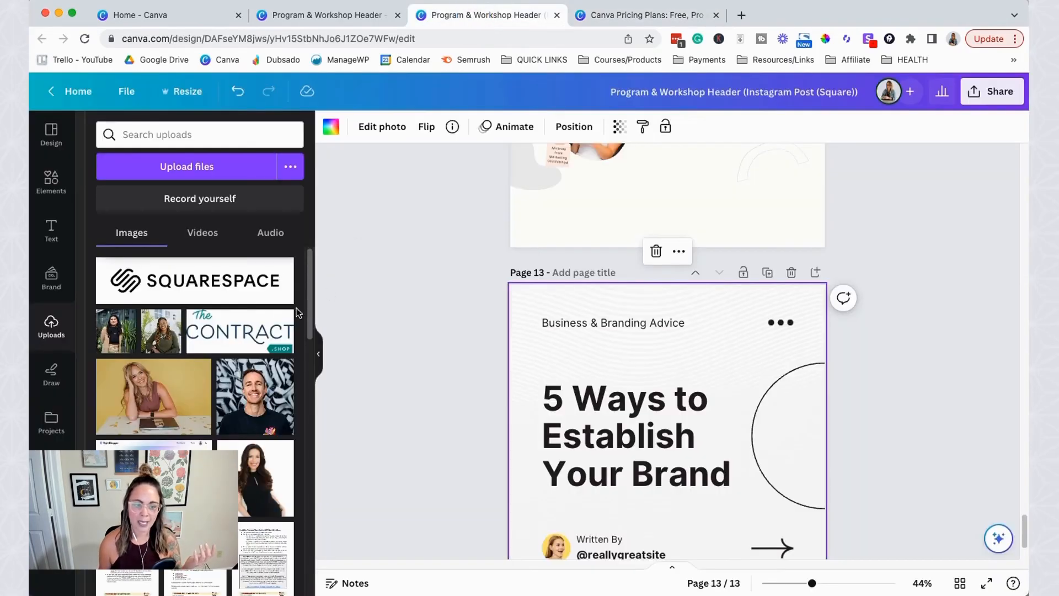
- Select the uploaded photos of the woman against yellow and the man in a dark shirt, and recheck the pricing page's plan features
left_click(230, 371)
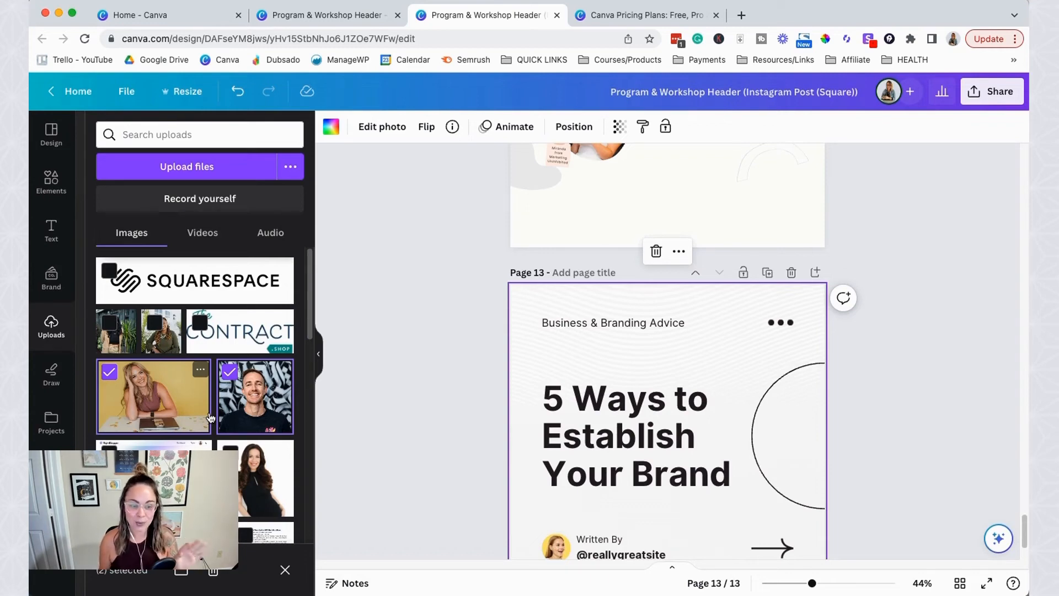
left_click(681, 15)
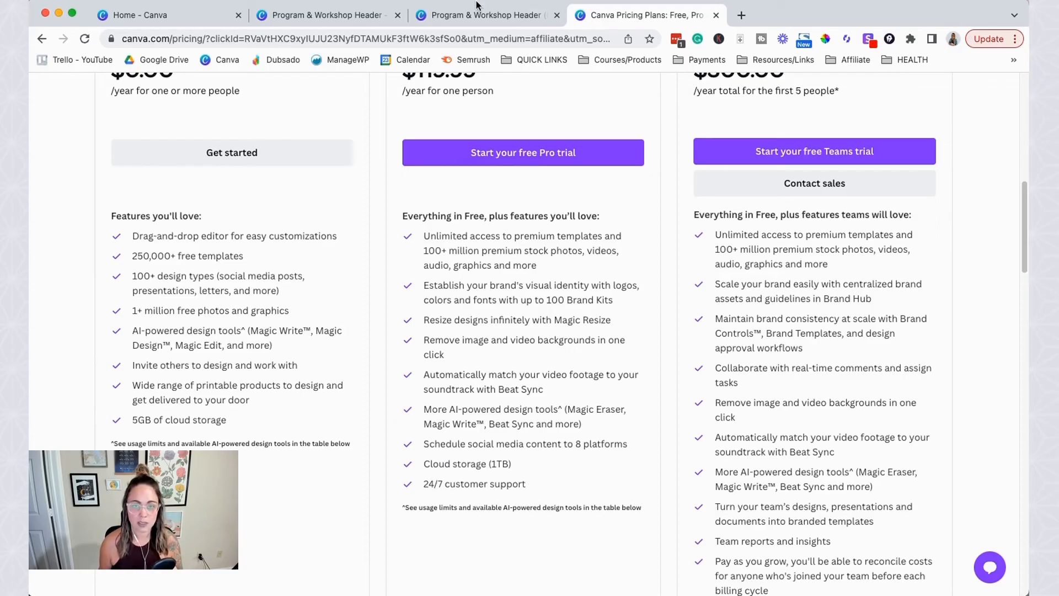
left_click(481, 22)
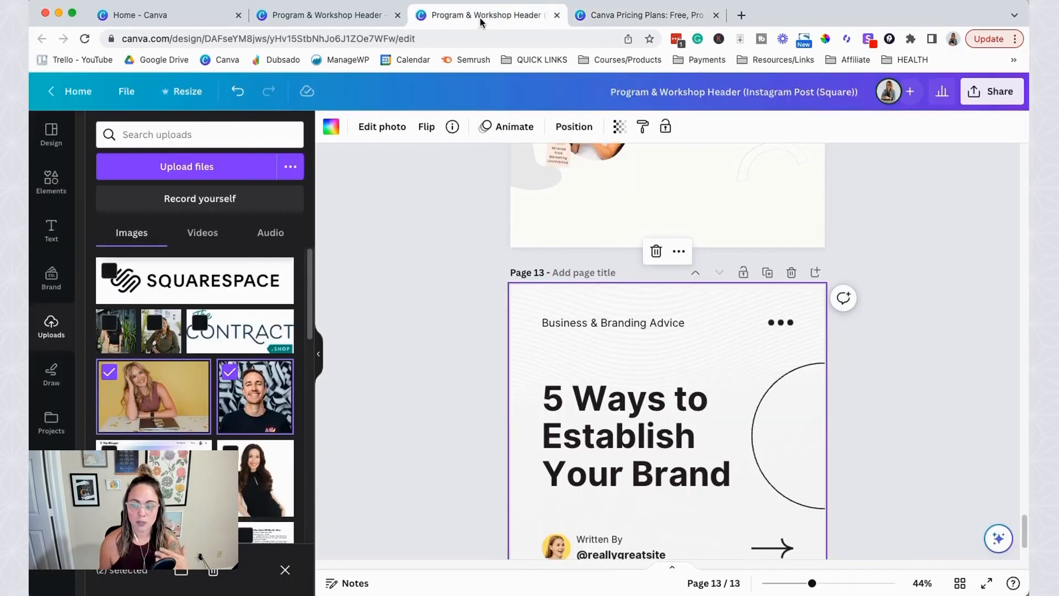
- View the recommended help topics, close the help, and go back to page 1 of the design
left_click(1014, 583)
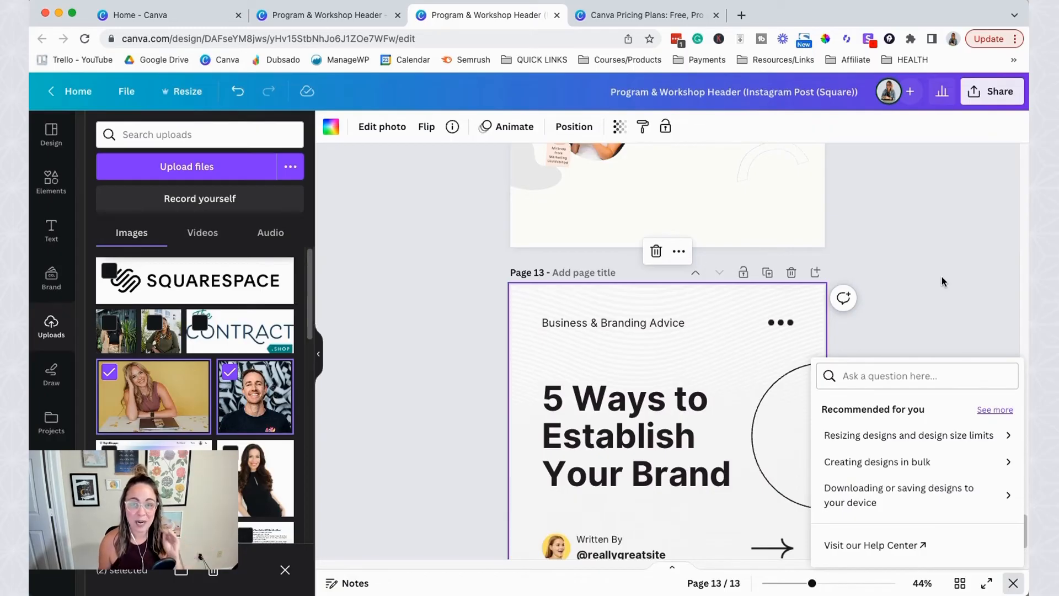
left_click(879, 320)
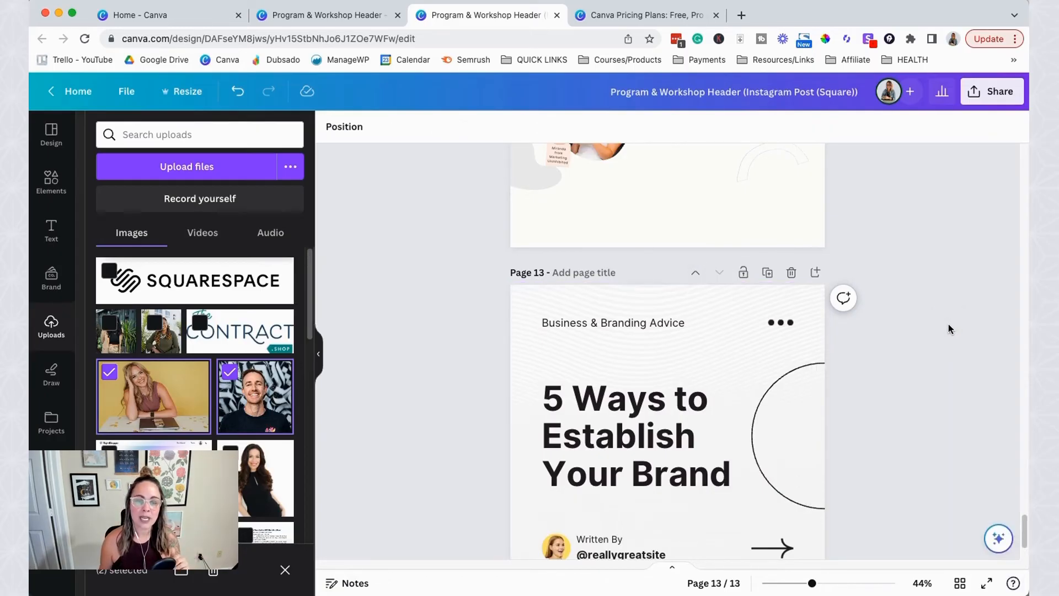
scroll(949, 323, "up", 20)
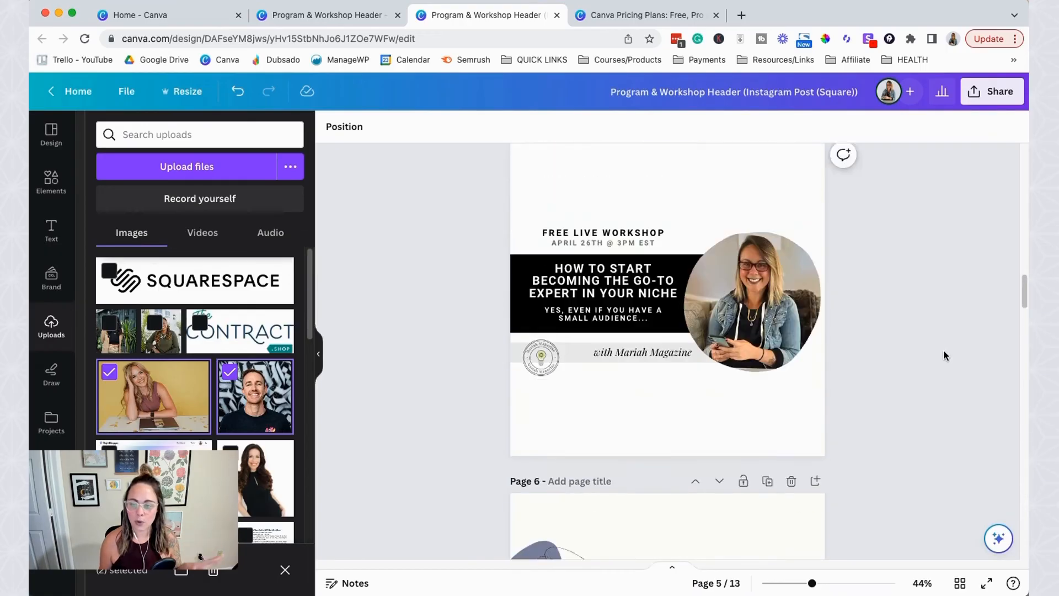
scroll(943, 354, "up", 12)
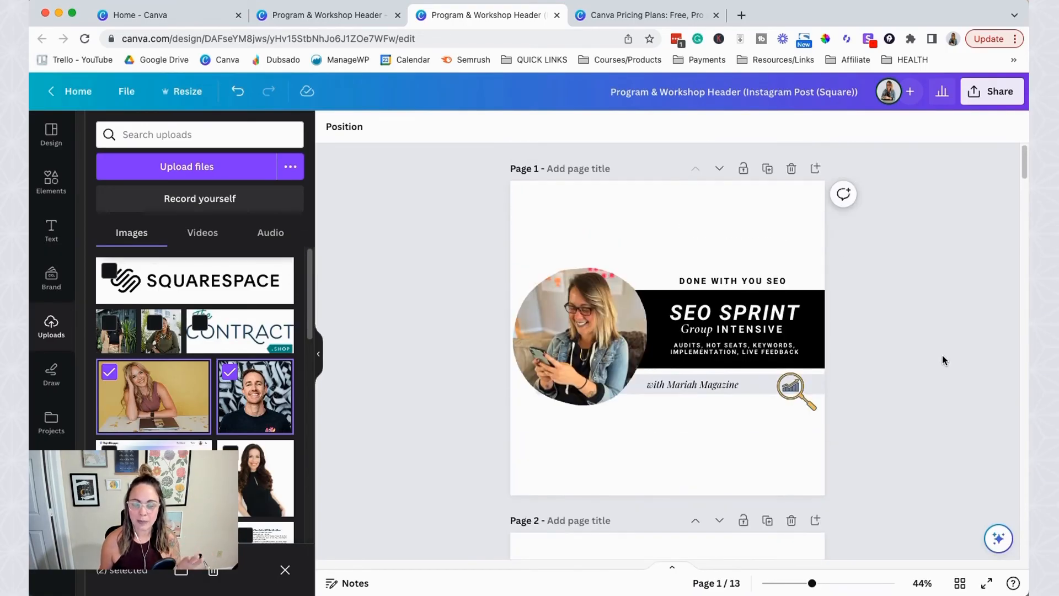